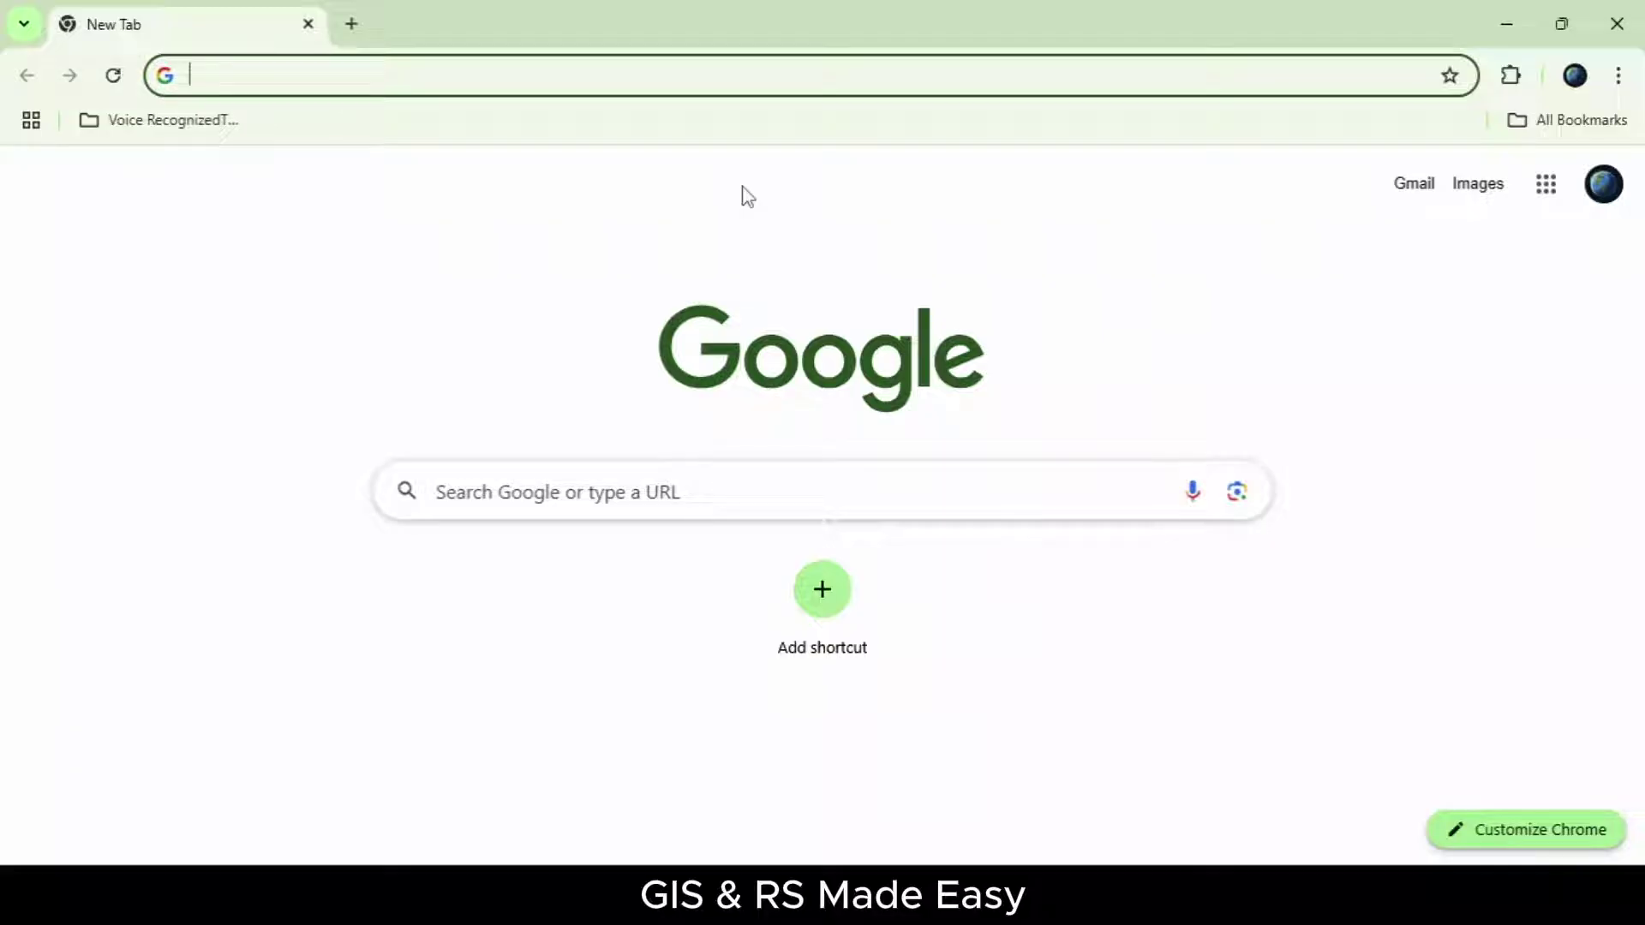
# Run a Google search for 'qgis'.
pyautogui.click(505, 495)
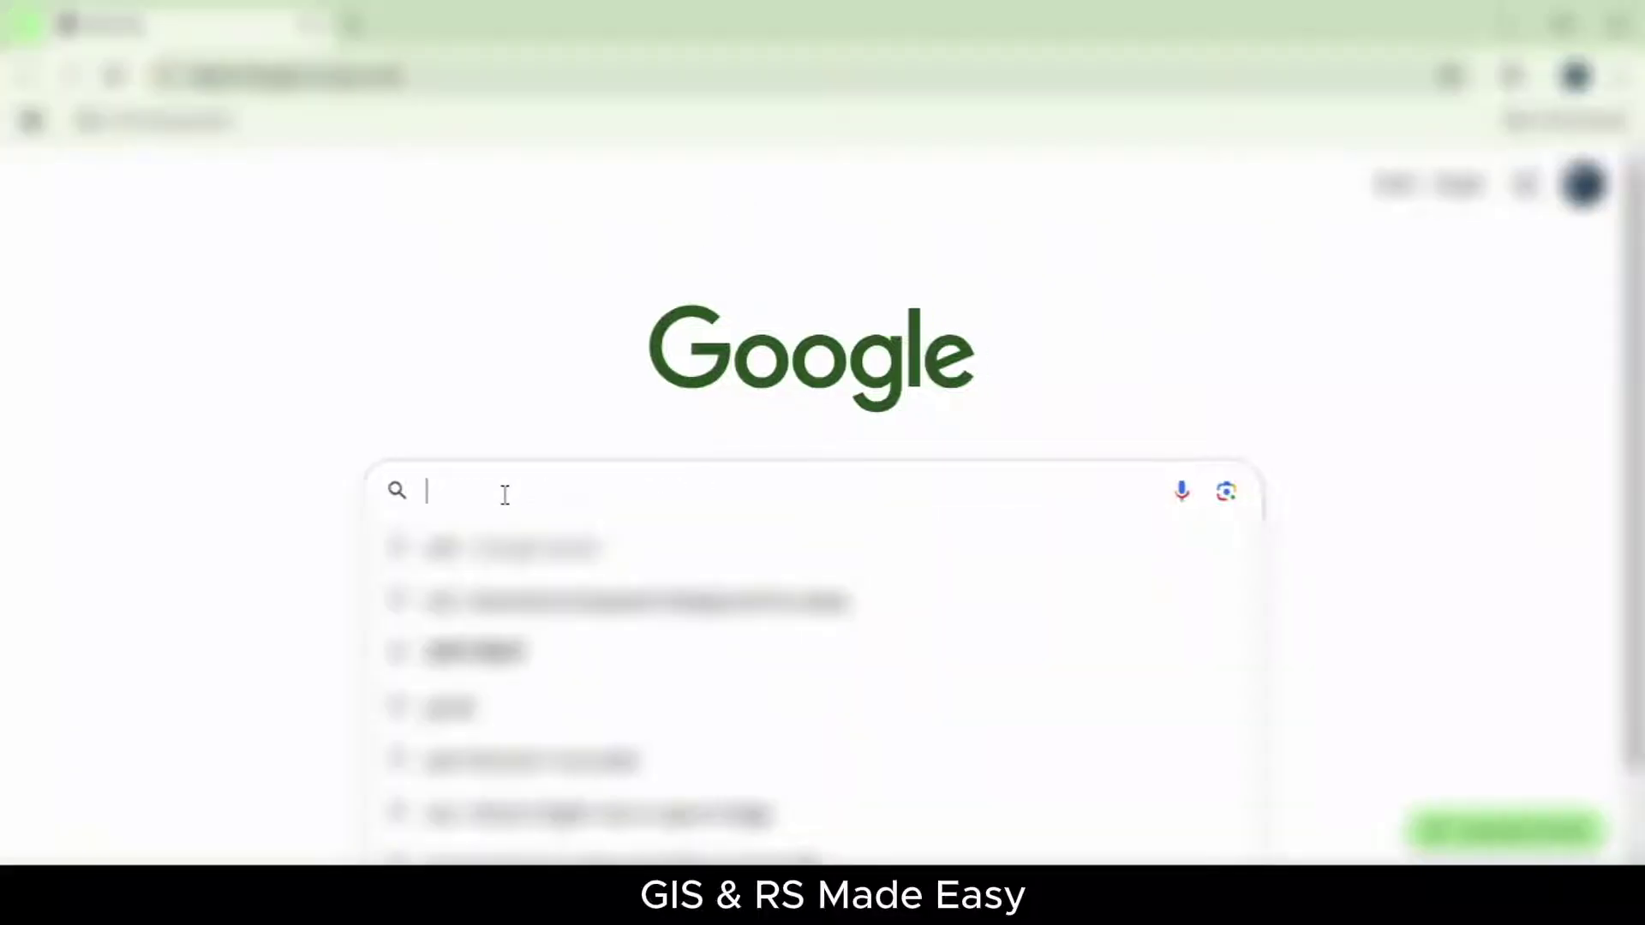
pyautogui.write('q')
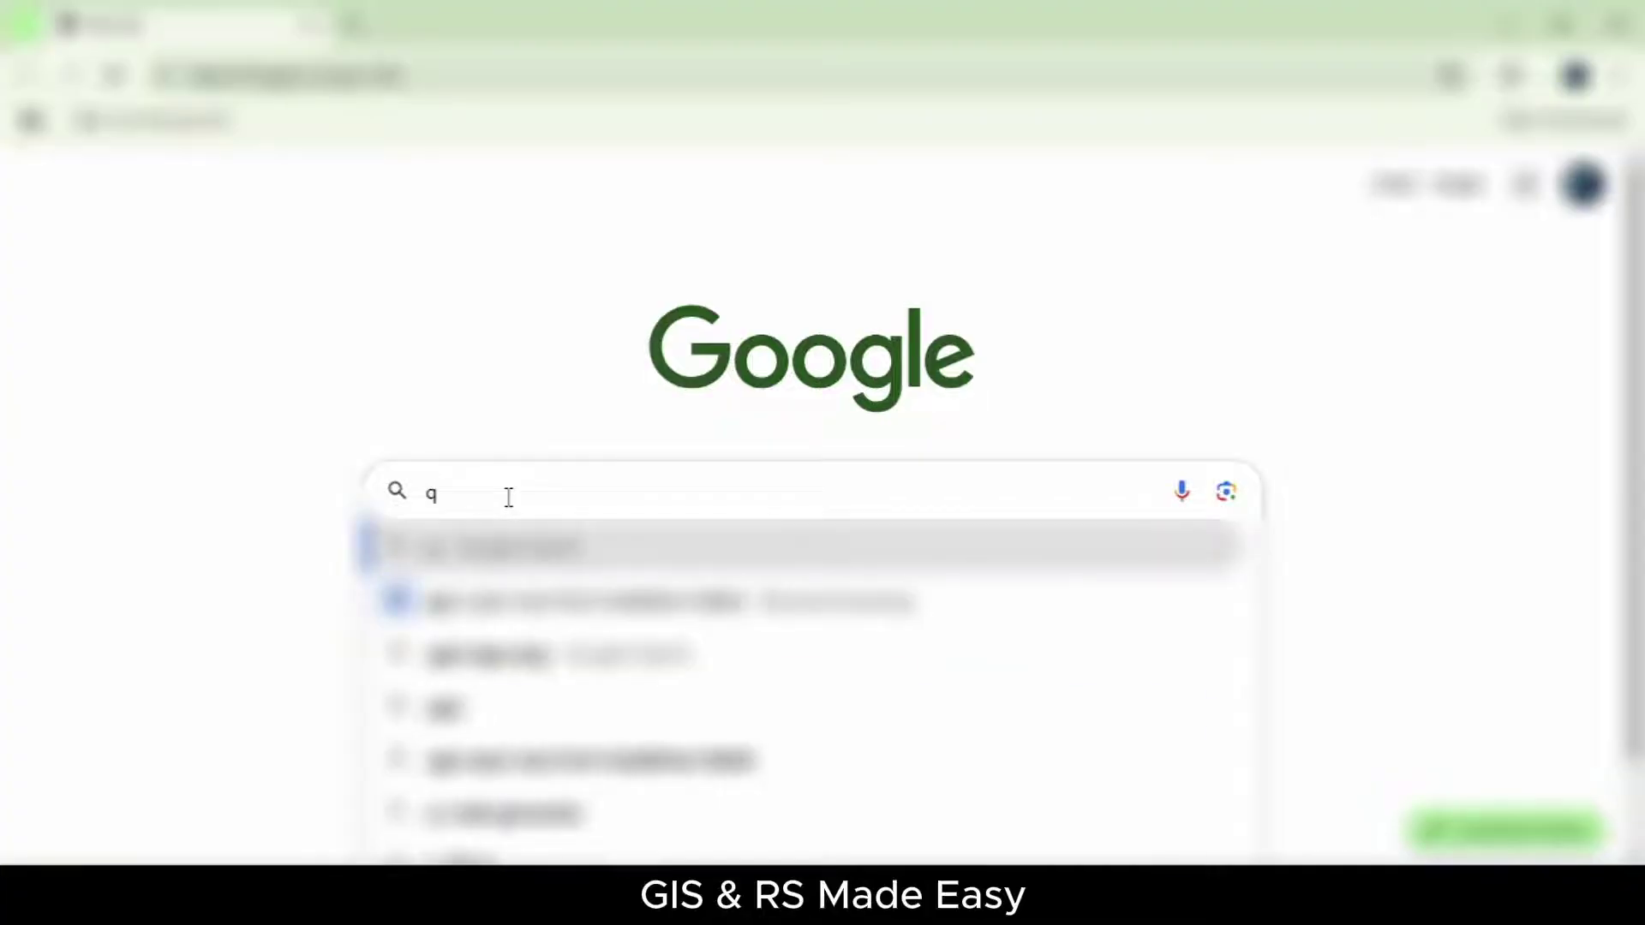
pyautogui.write('gis')
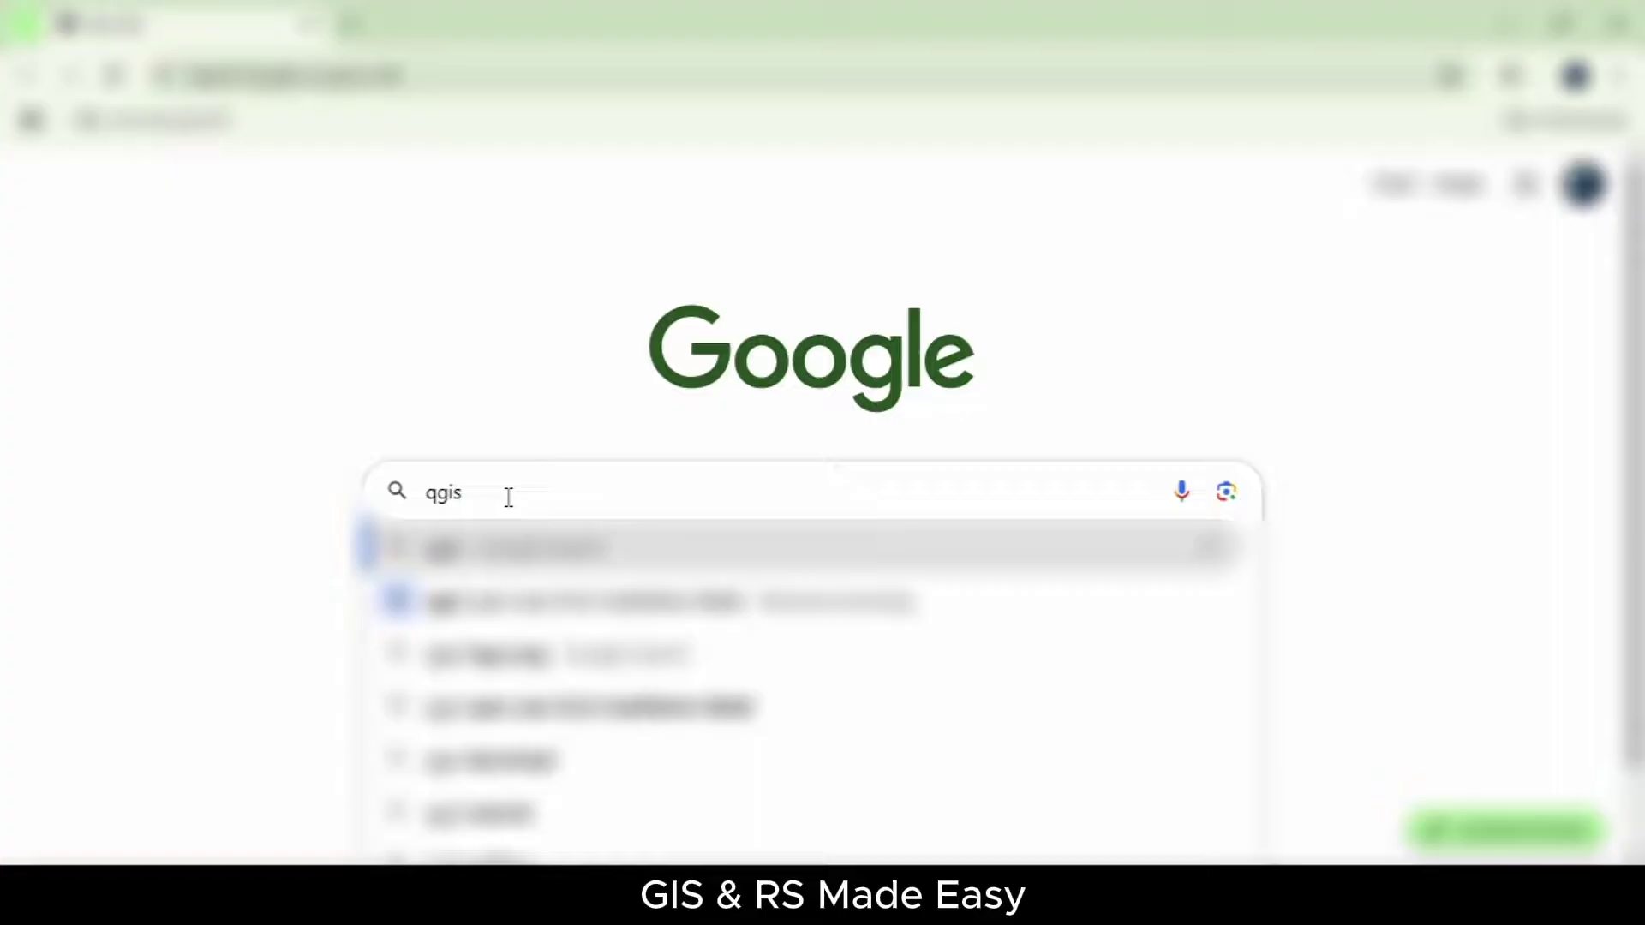
pyautogui.press('Return')
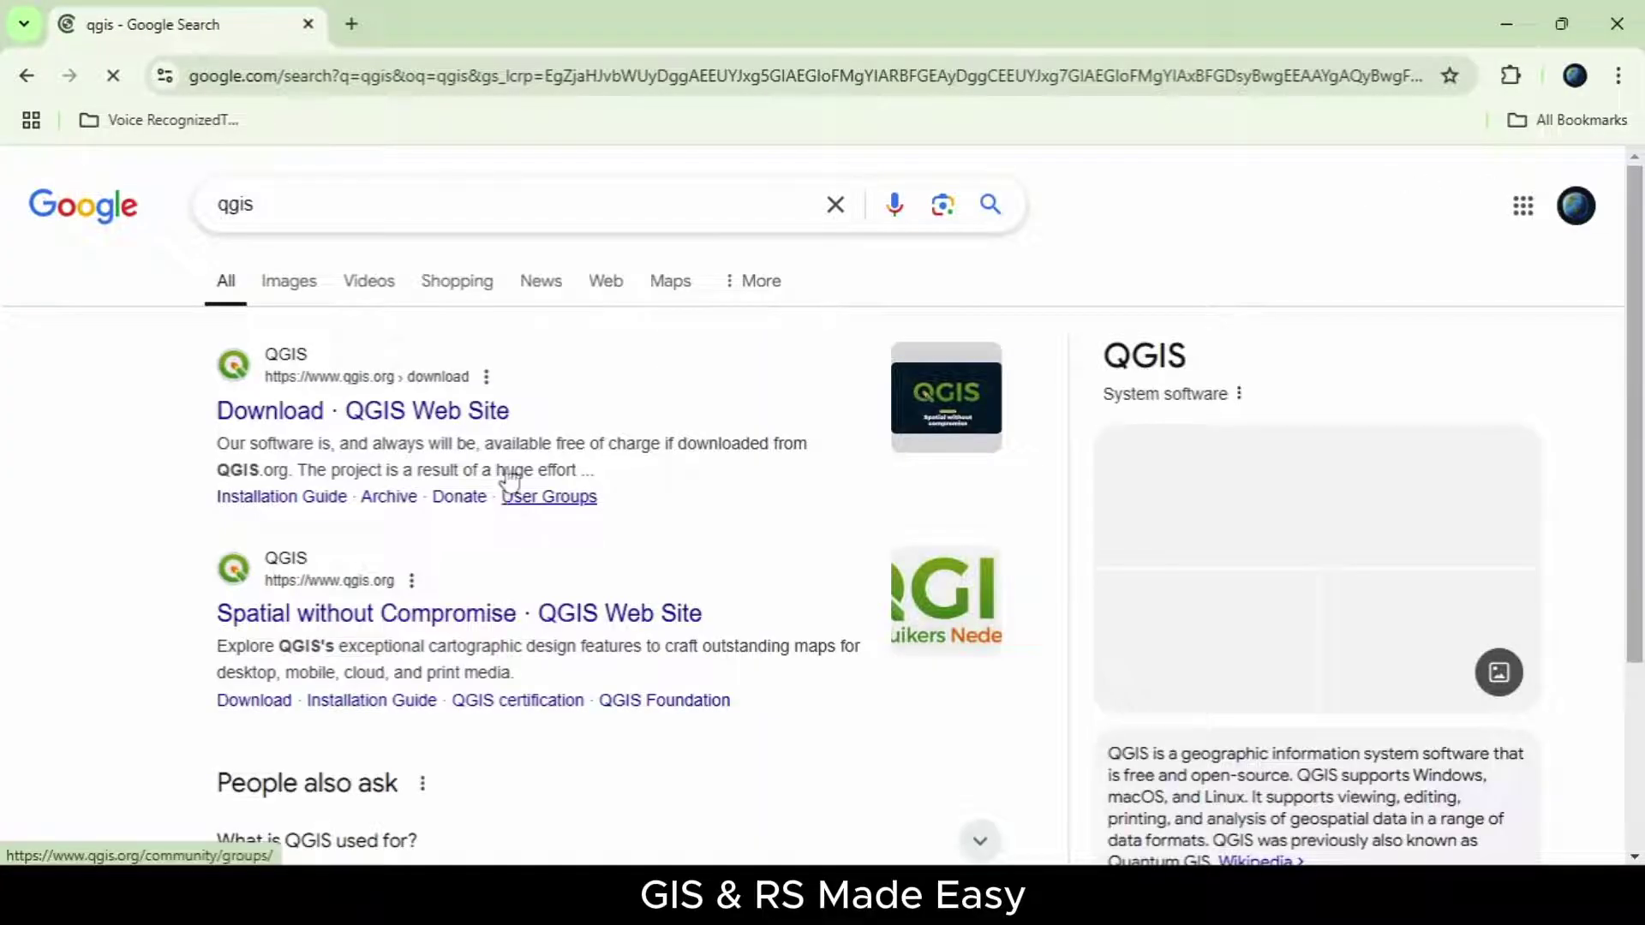
# Open the QGIS Download page from the results and skip the donation request.
pyautogui.click(281, 415)
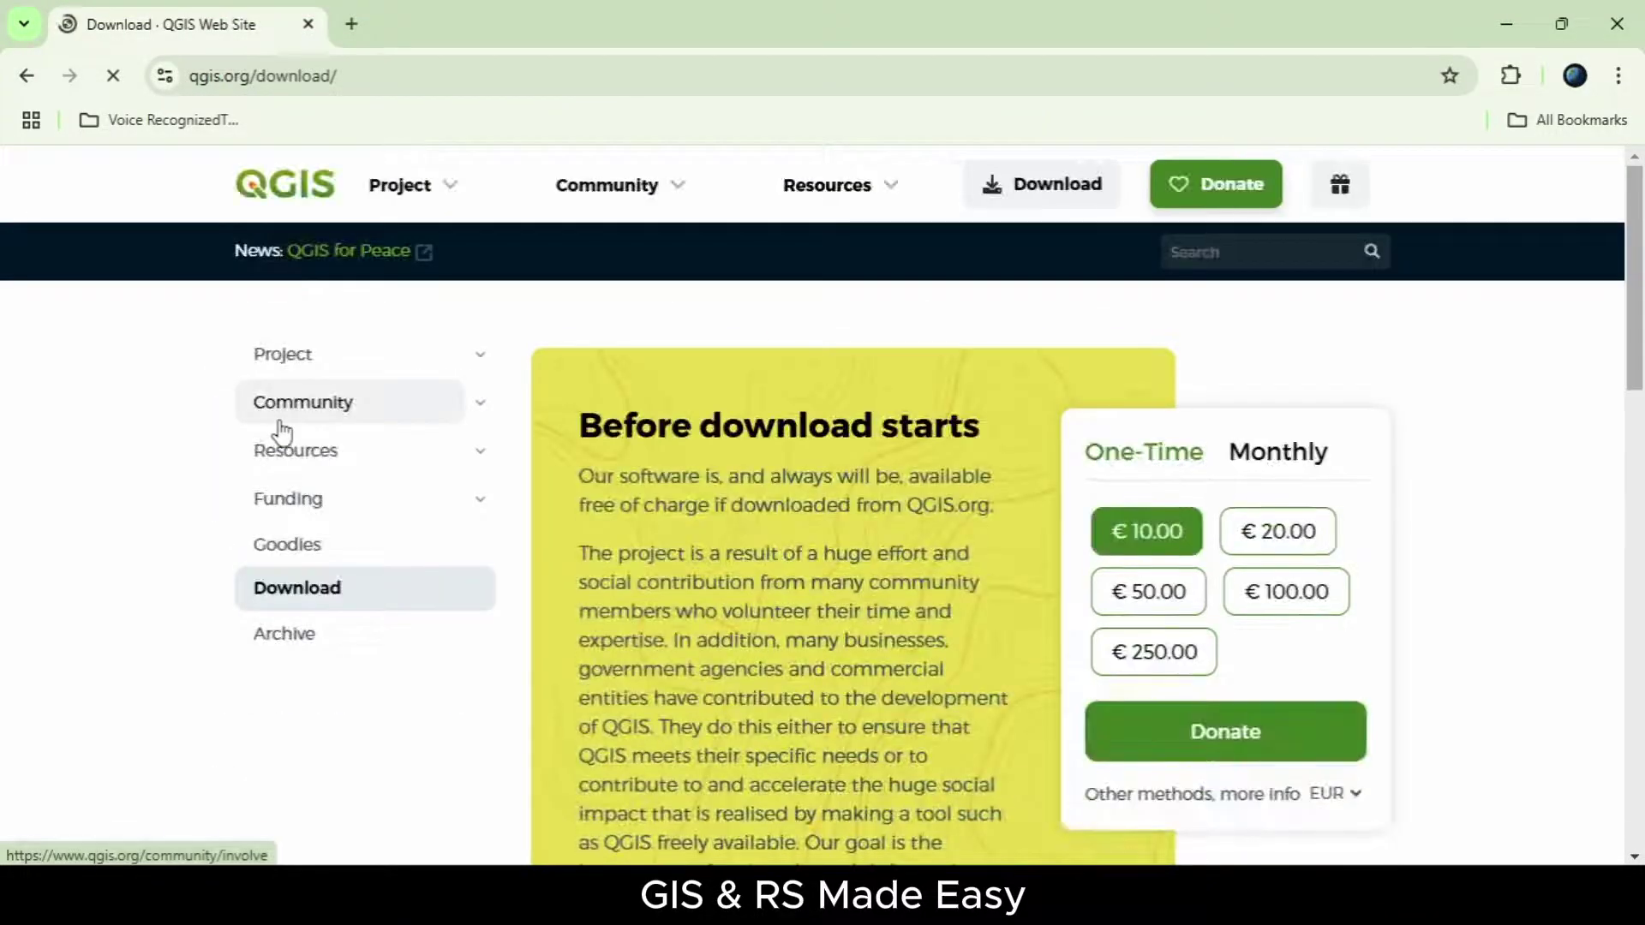
pyautogui.click(1029, 199)
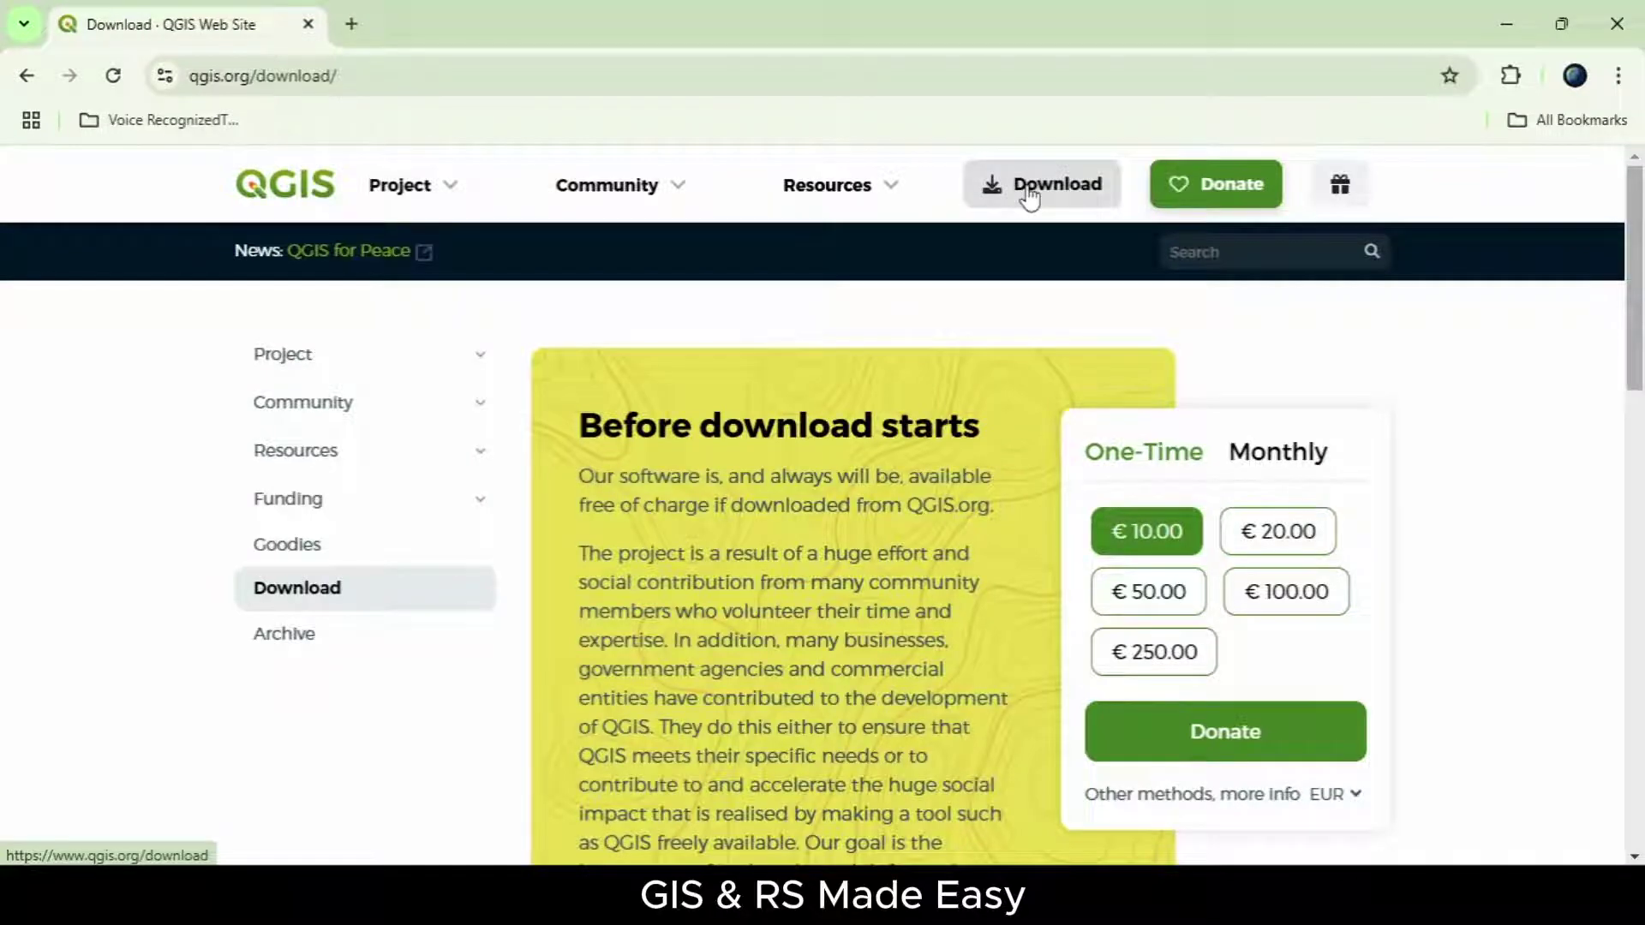
pyautogui.scroll(-3, 931, 332)
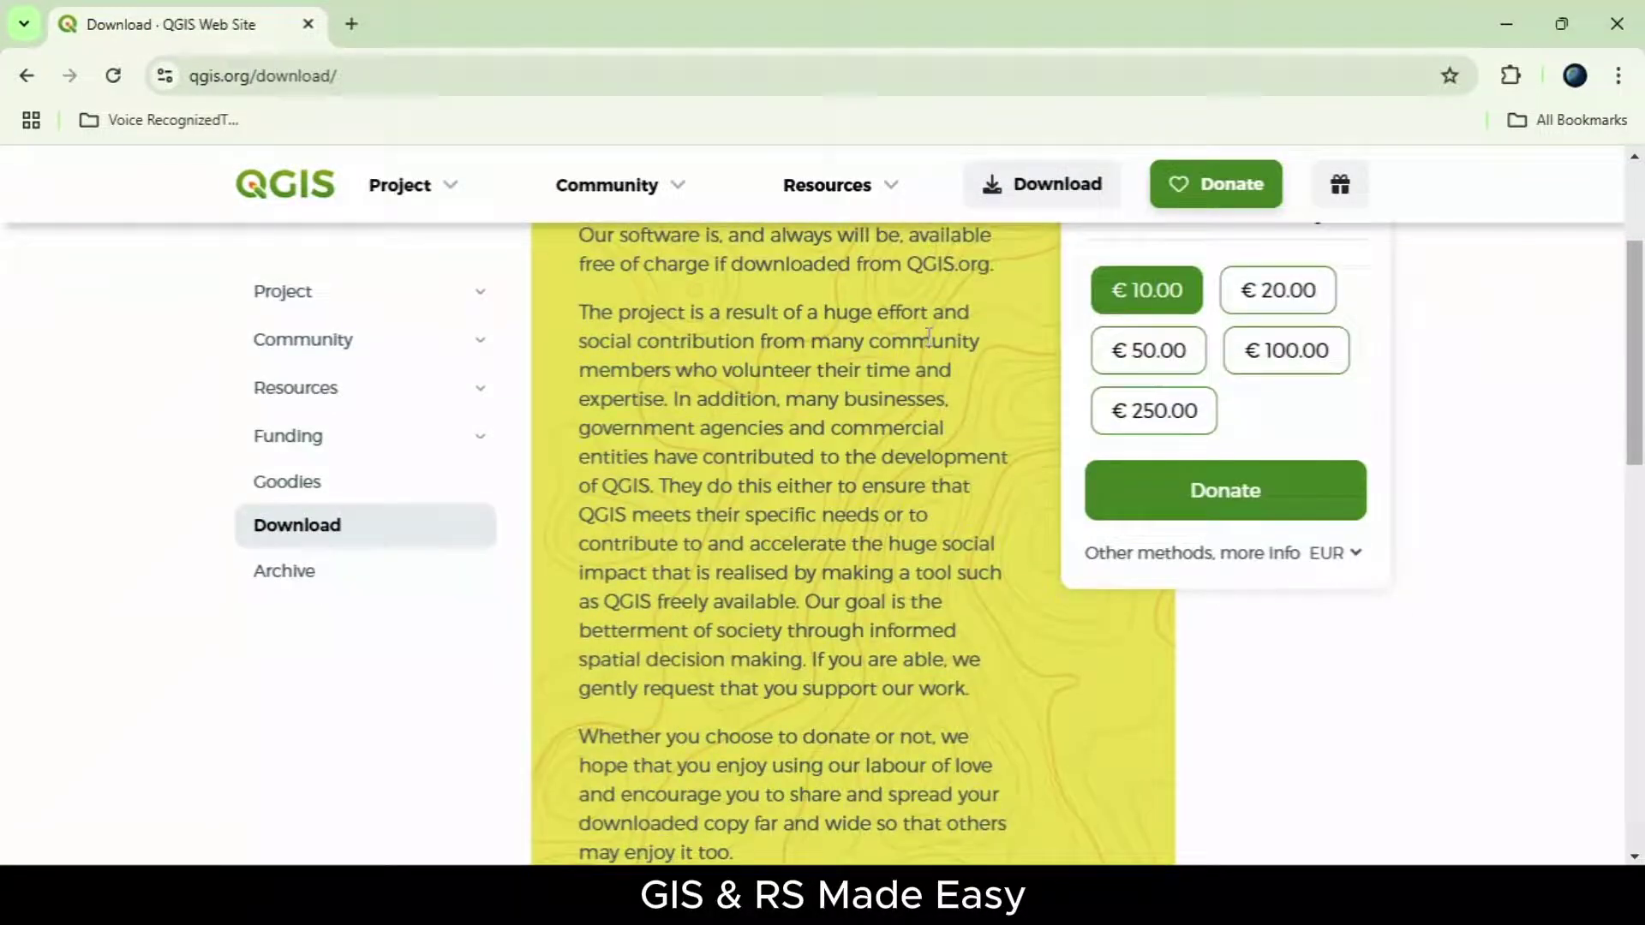
pyautogui.scroll(-2, 928, 336)
pyautogui.scroll(5, 928, 336)
pyautogui.scroll(-4, 928, 394)
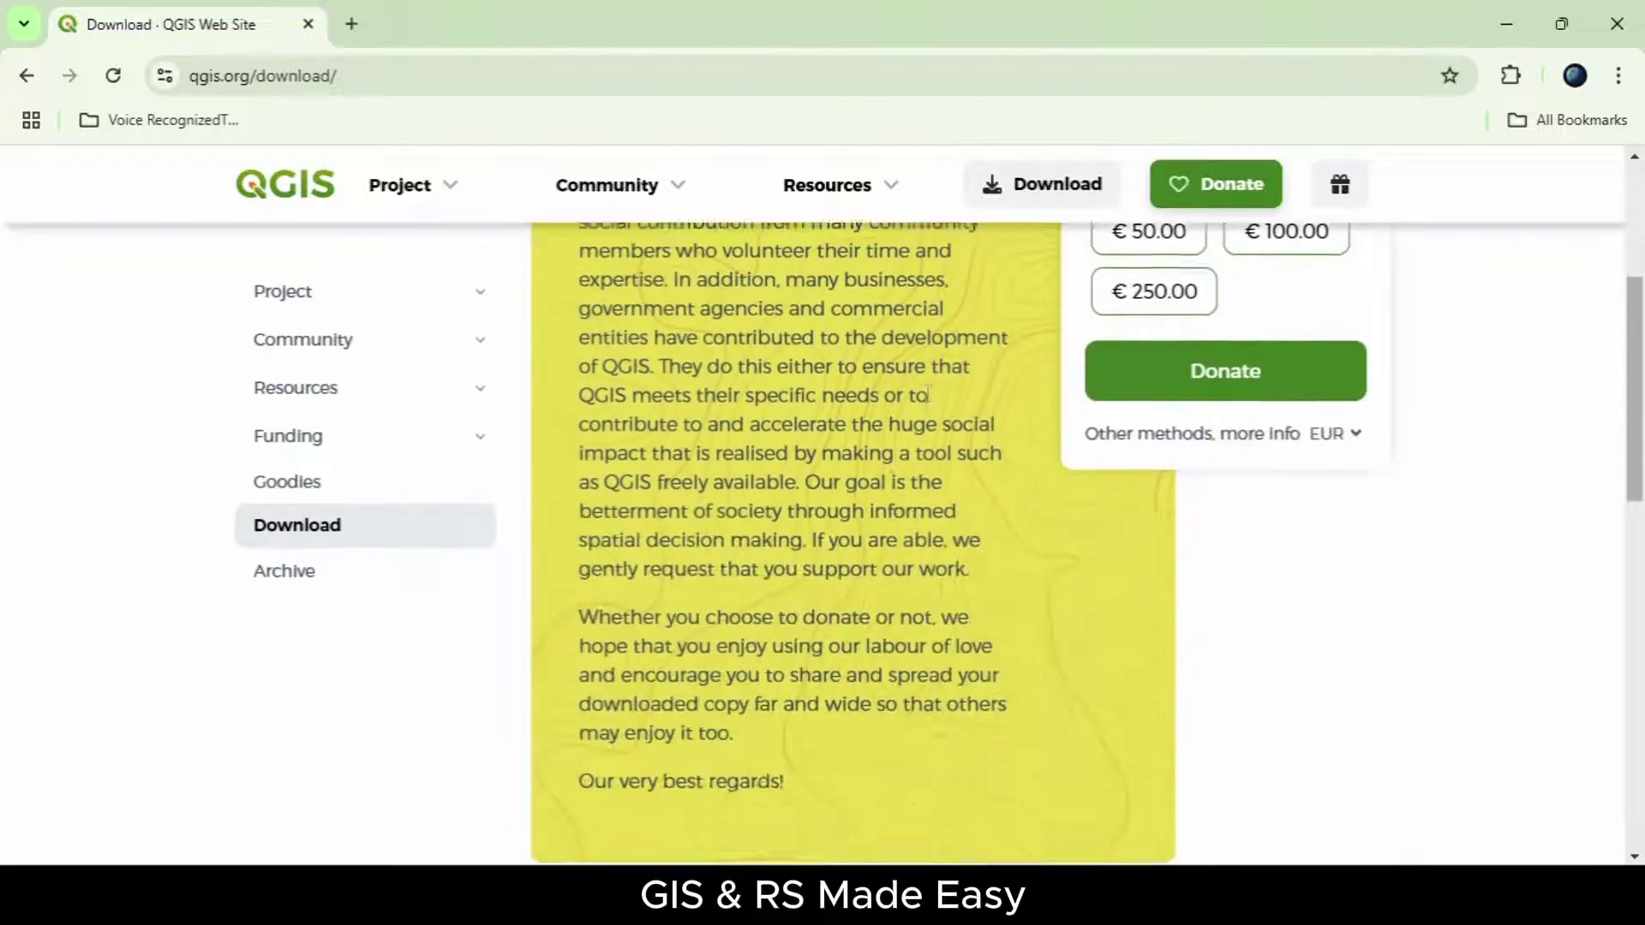
pyautogui.scroll(-4, 929, 394)
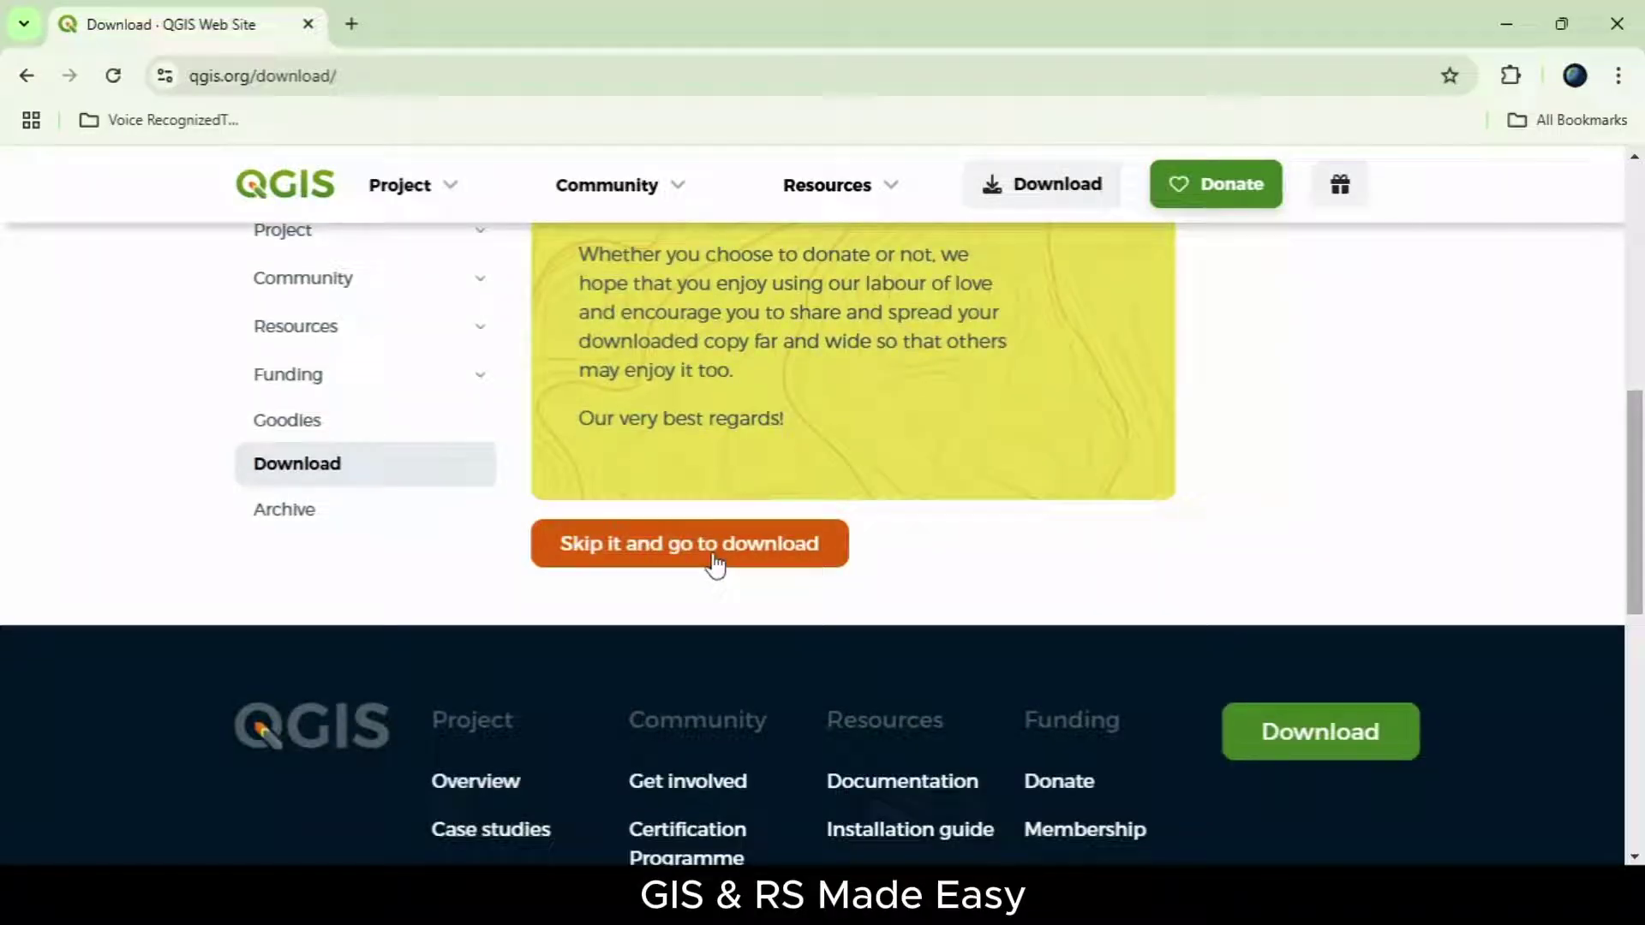
pyautogui.scroll(4, 973, 532)
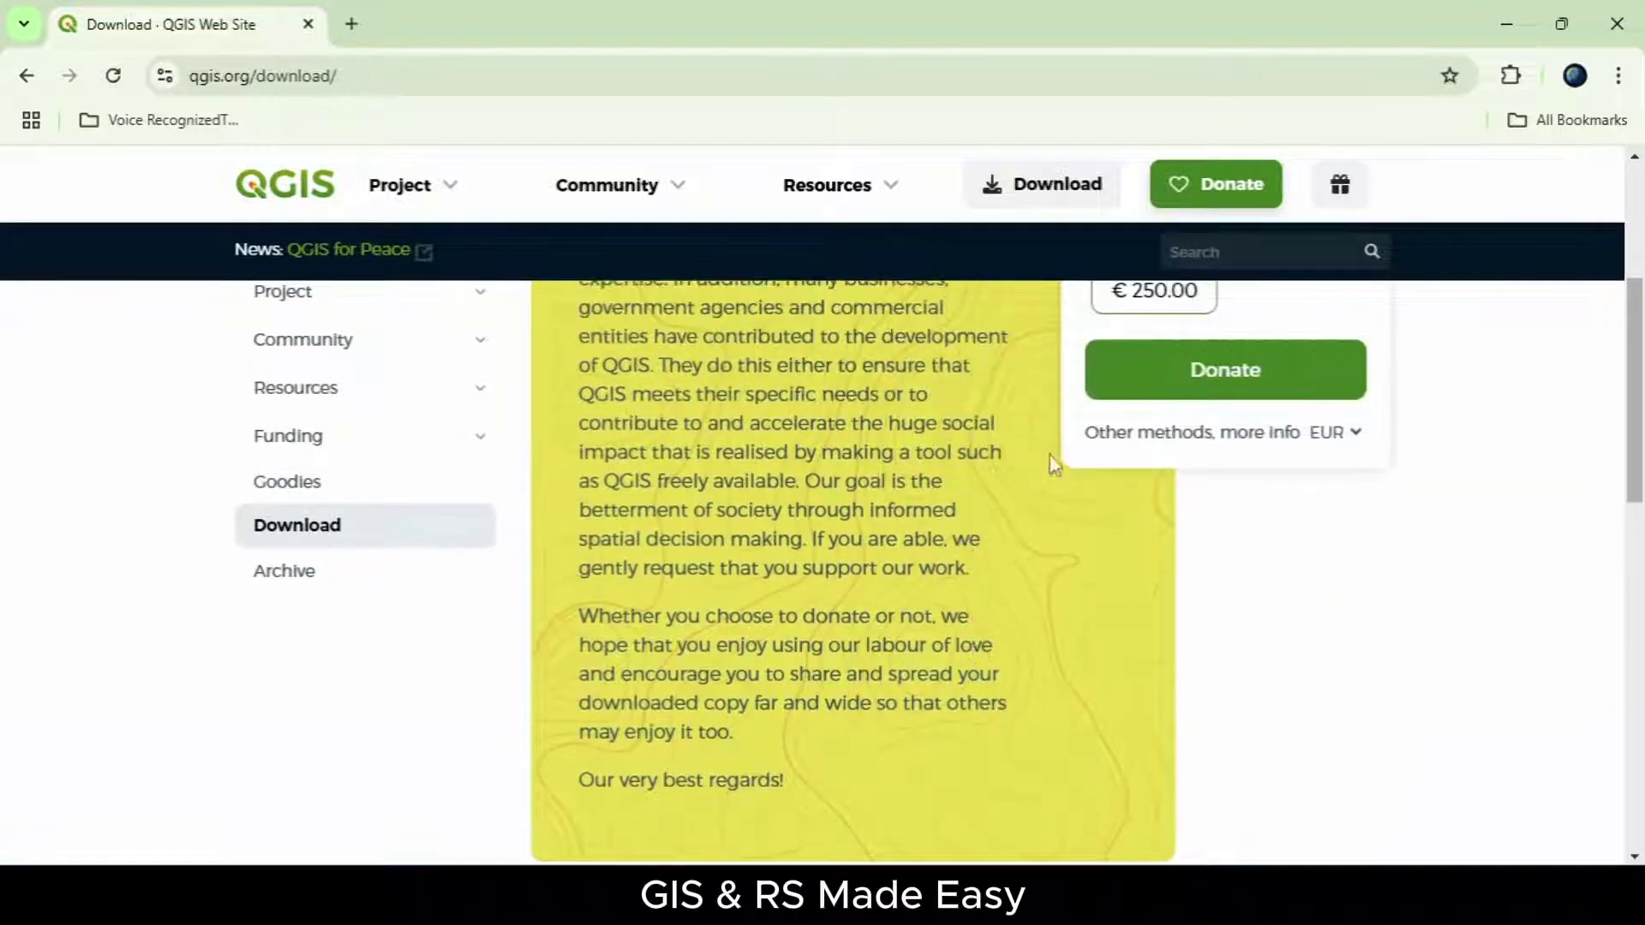
pyautogui.scroll(3, 1051, 456)
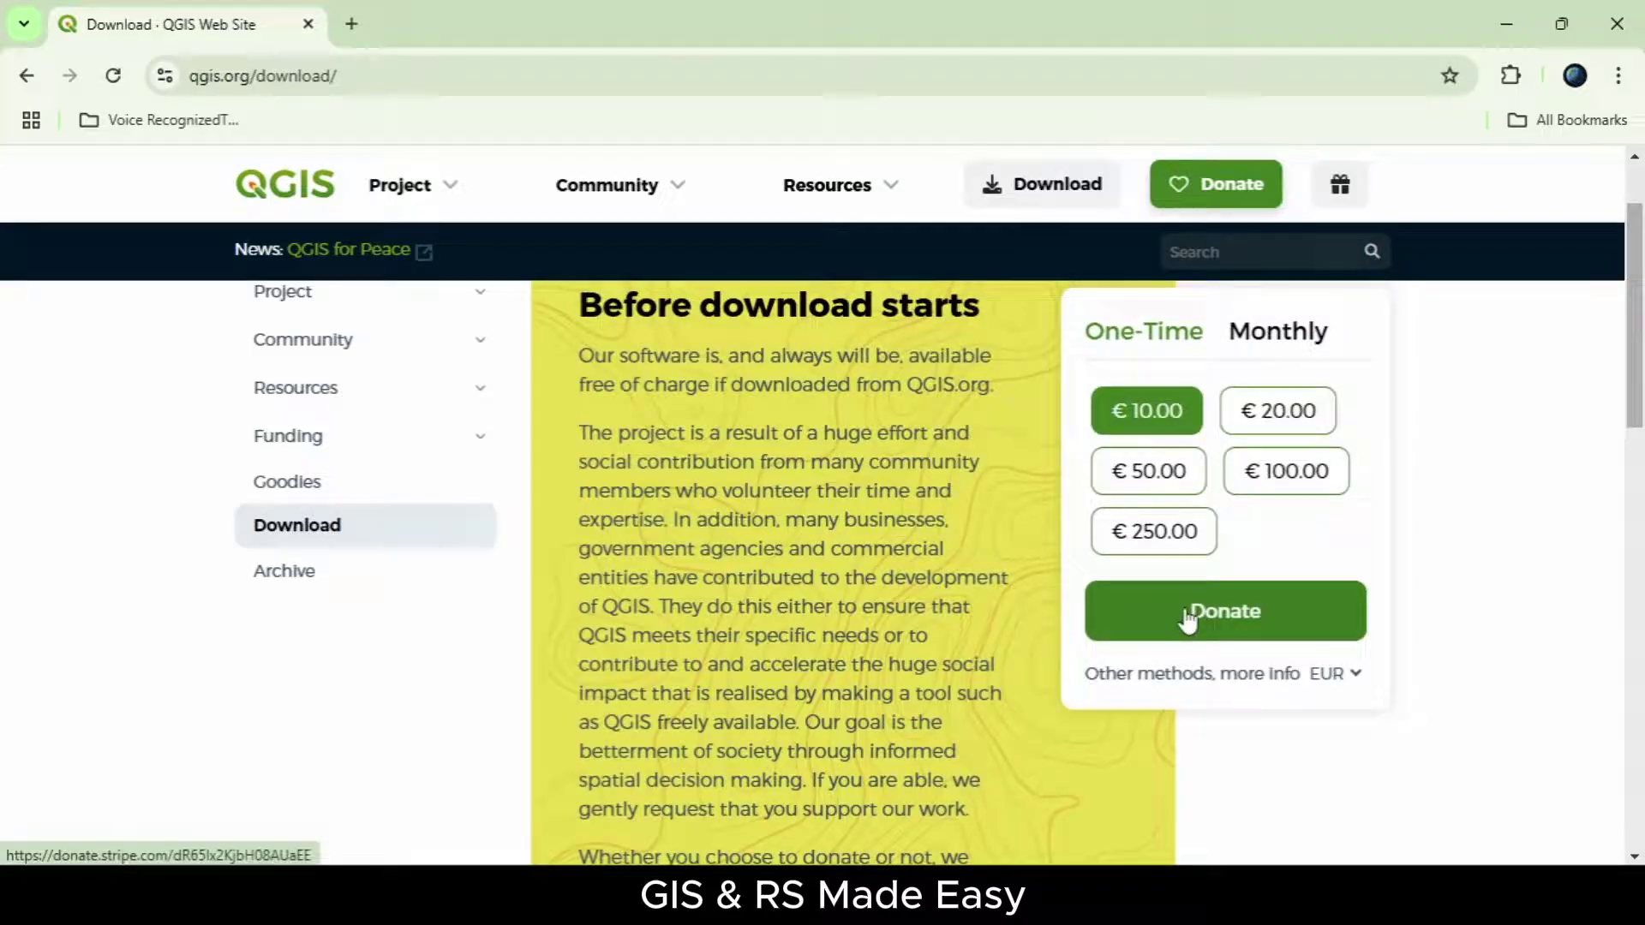
pyautogui.scroll(-5, 870, 636)
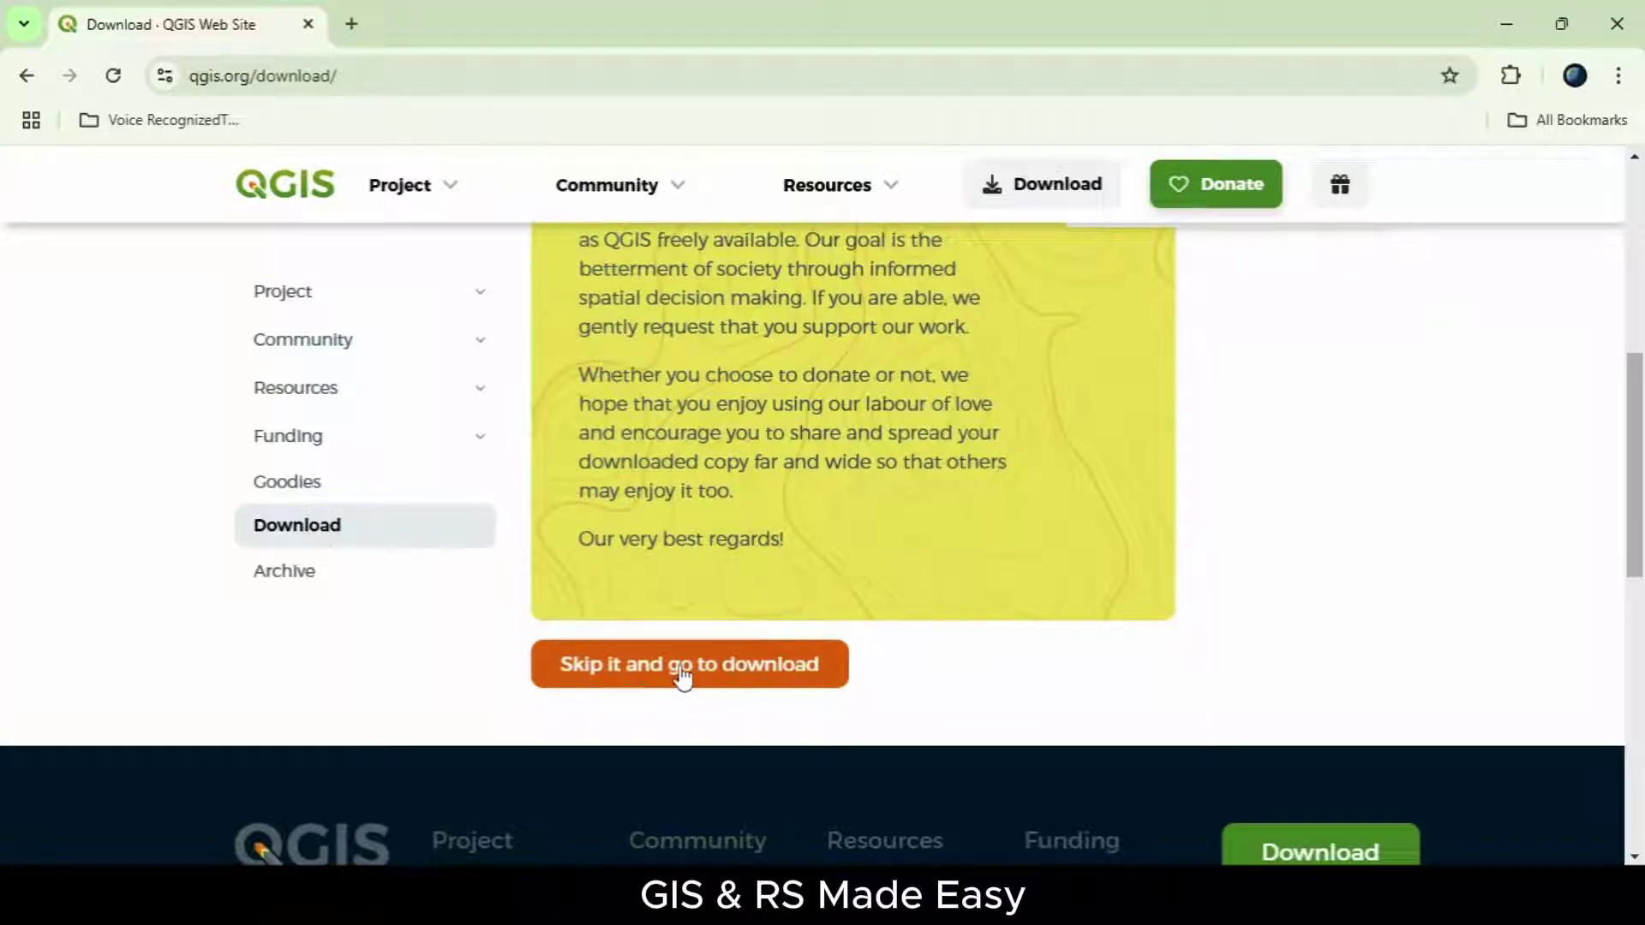
pyautogui.click(685, 675)
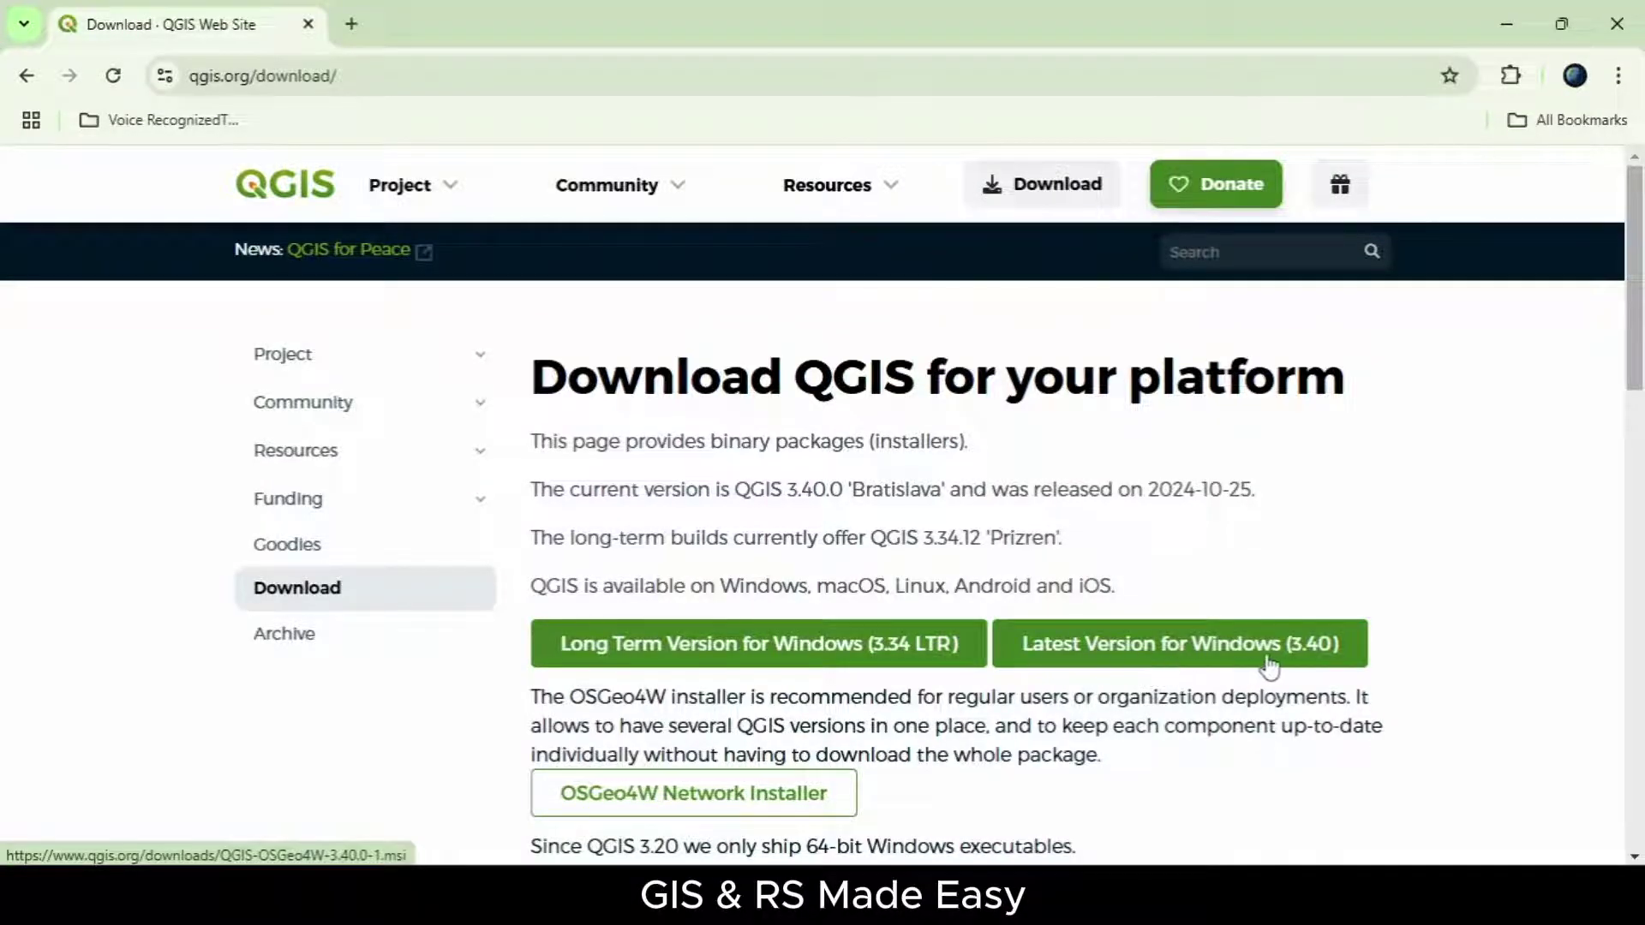
# Scroll the download page to review the 3.40.0 and 3.34.12 Windows installers.
pyautogui.scroll(-4, 1337, 522)
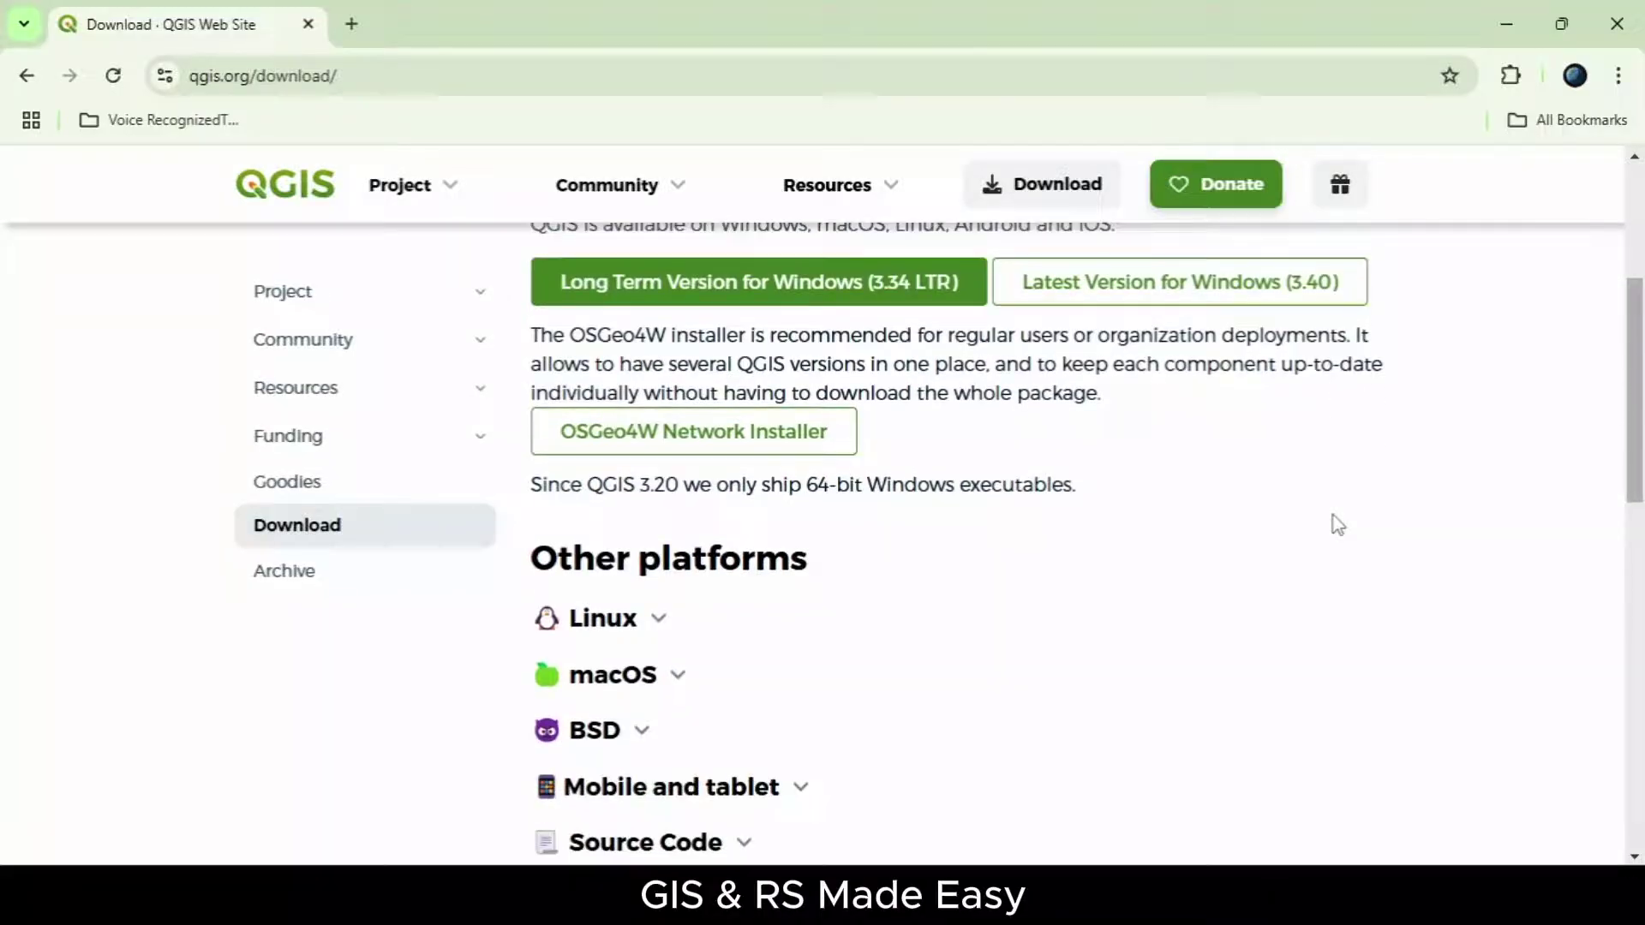
pyautogui.scroll(-3, 1330, 511)
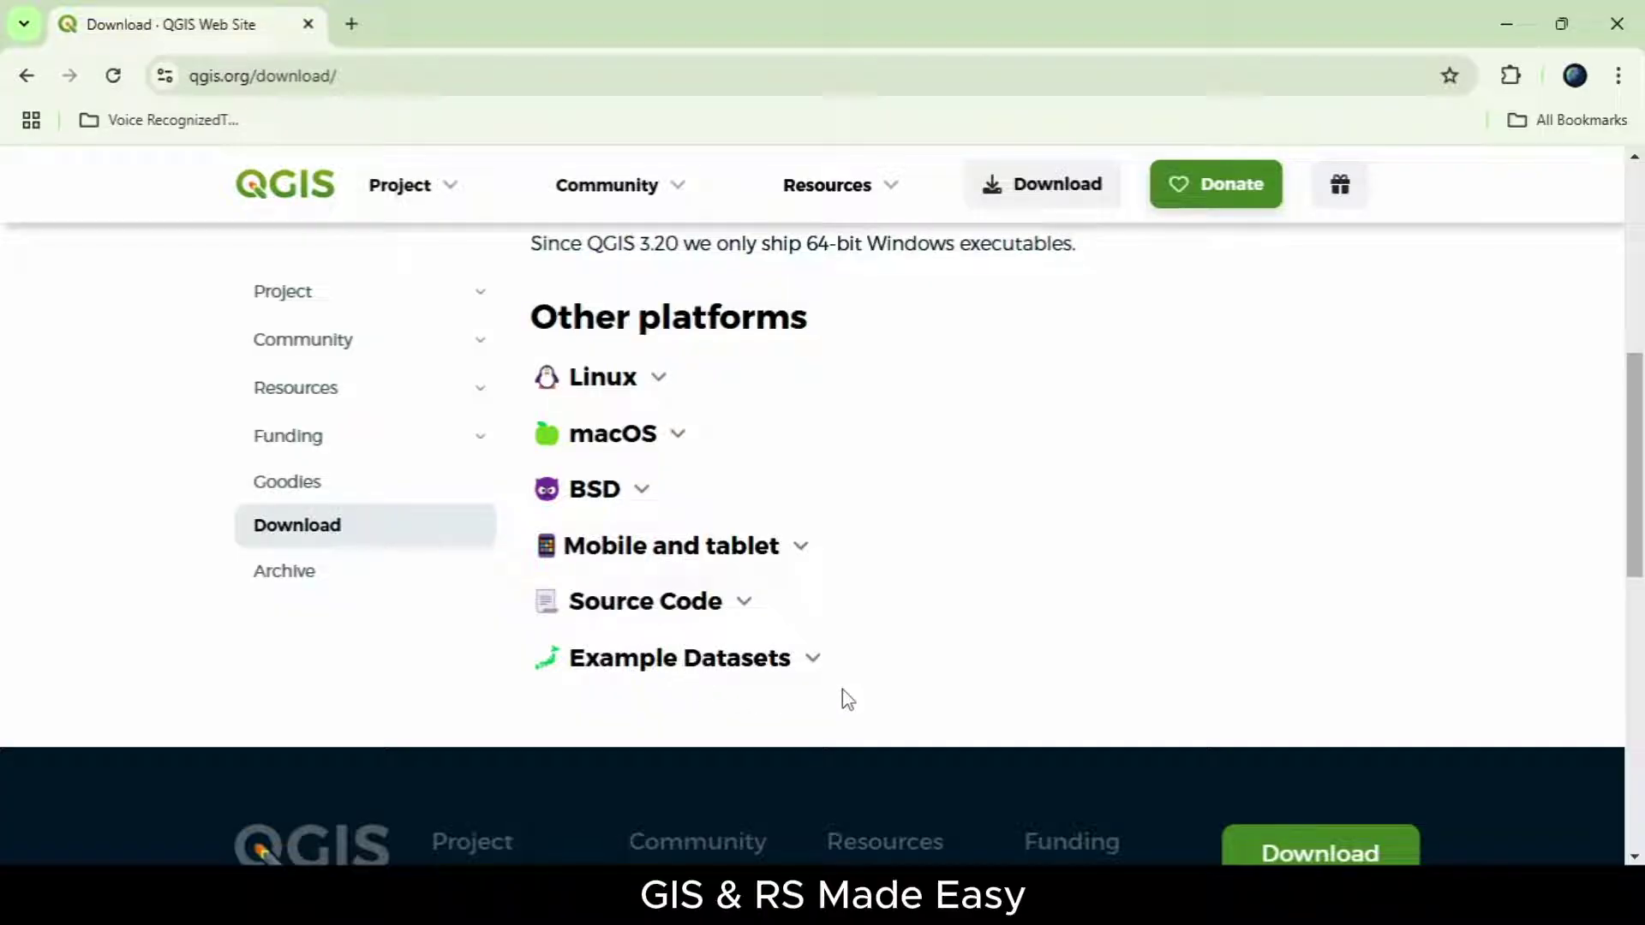
pyautogui.scroll(7, 1061, 628)
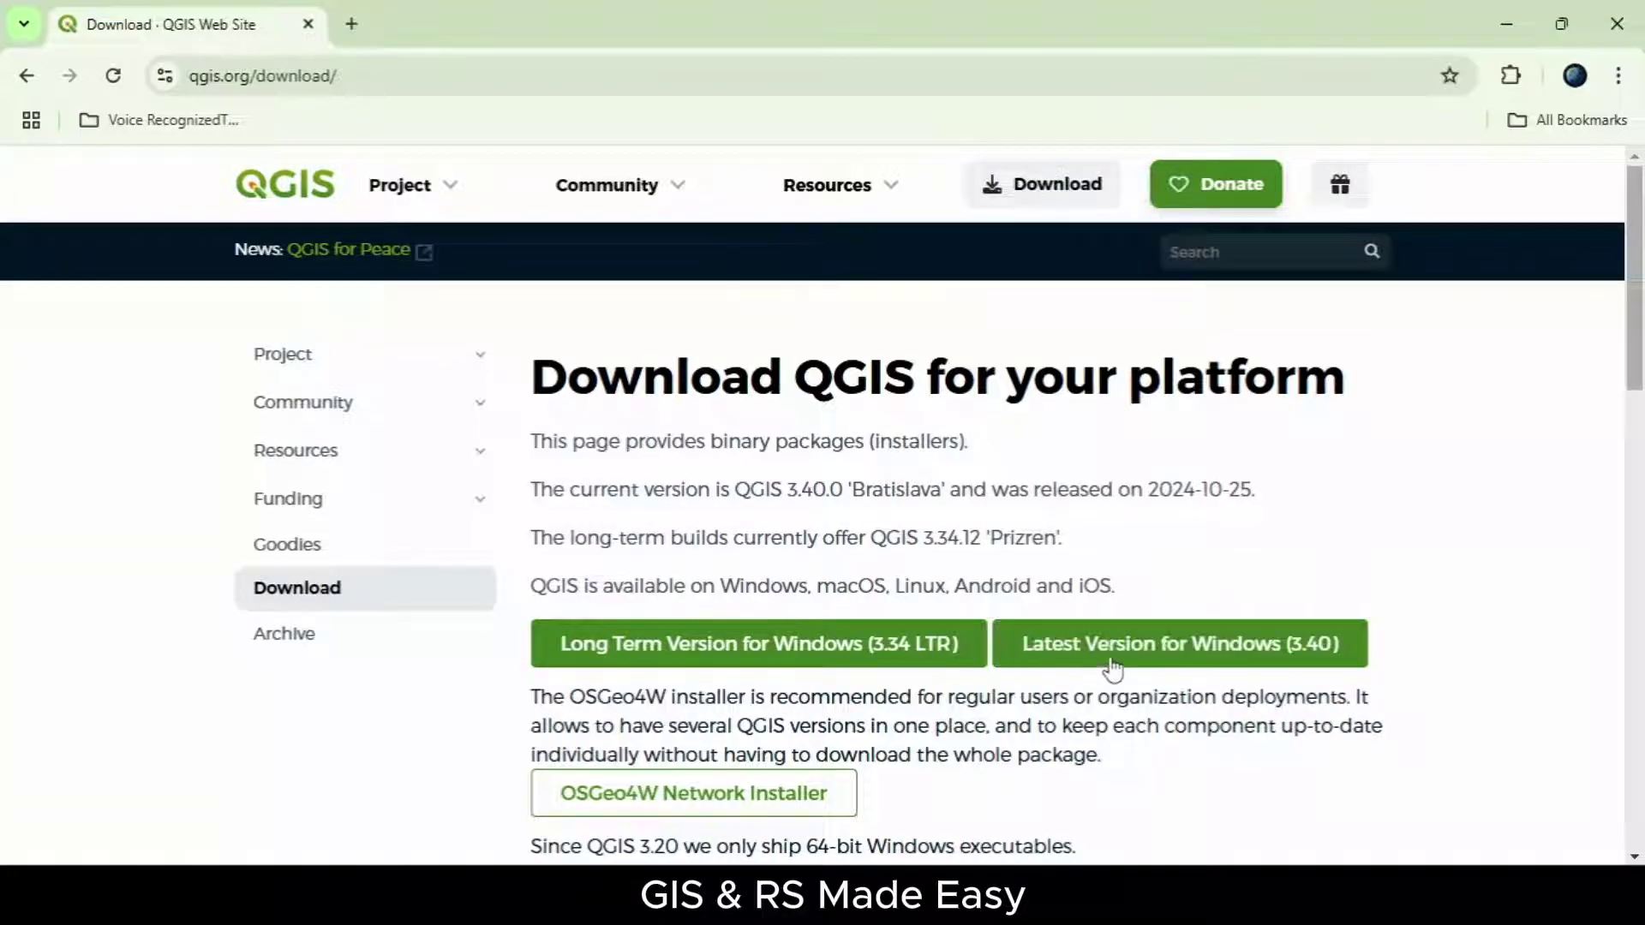
# Download the QGIS 3.40 Windows installer and show QGIS-OSGeo4W-3.40.0-1.msi in its folder.
pyautogui.click(1178, 657)
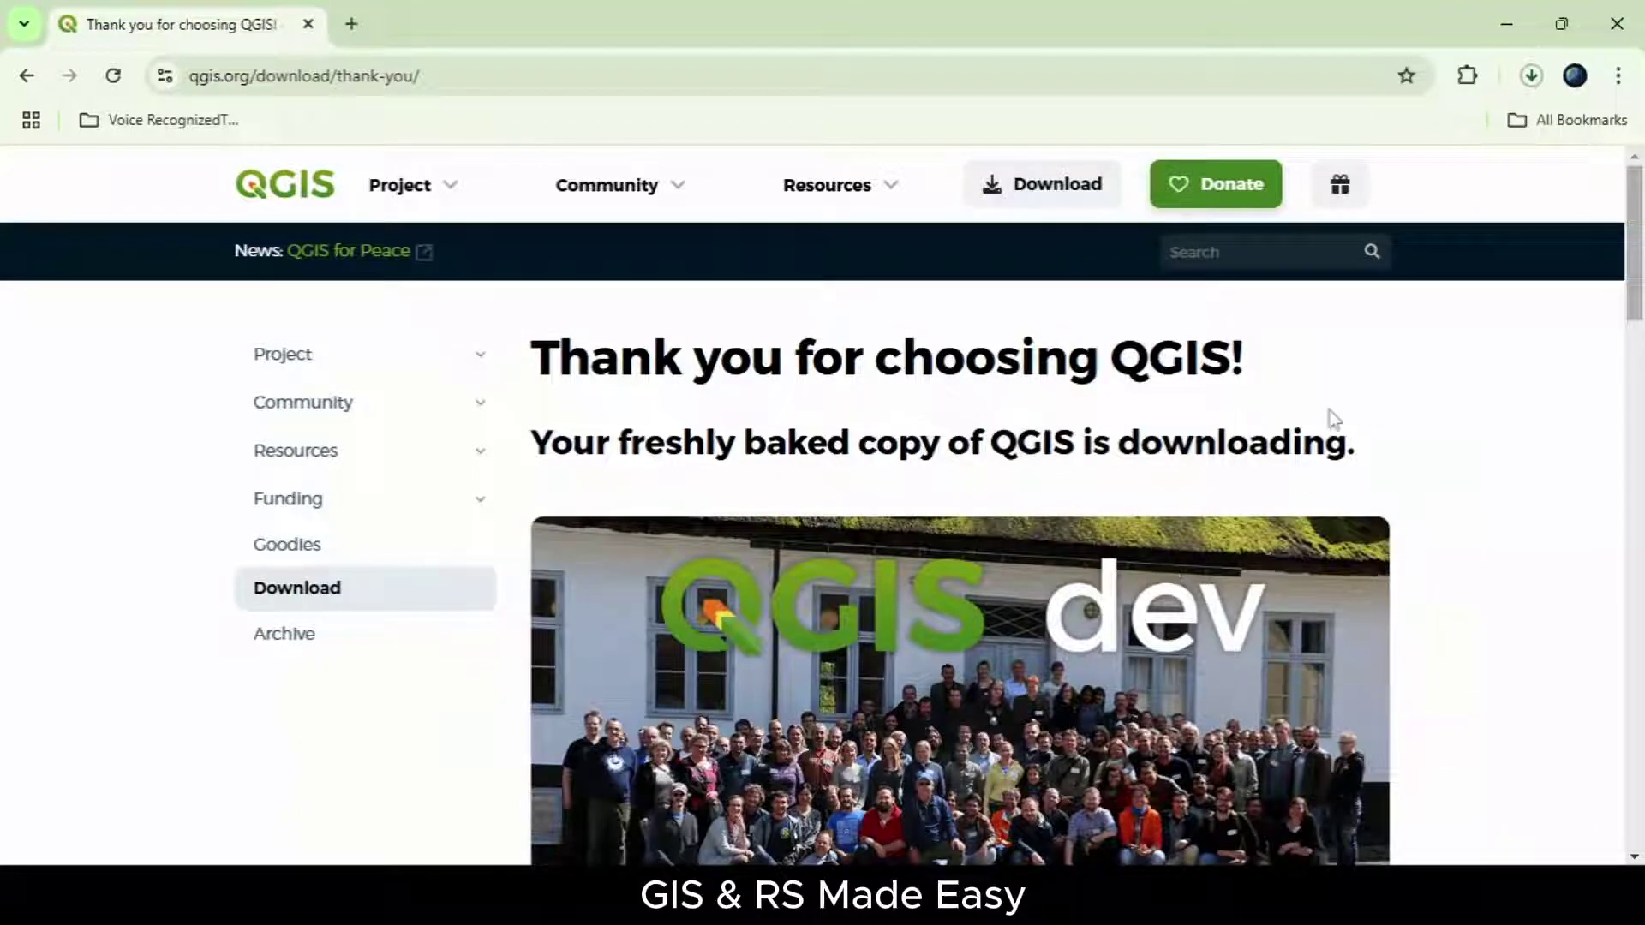
pyautogui.click(1531, 76)
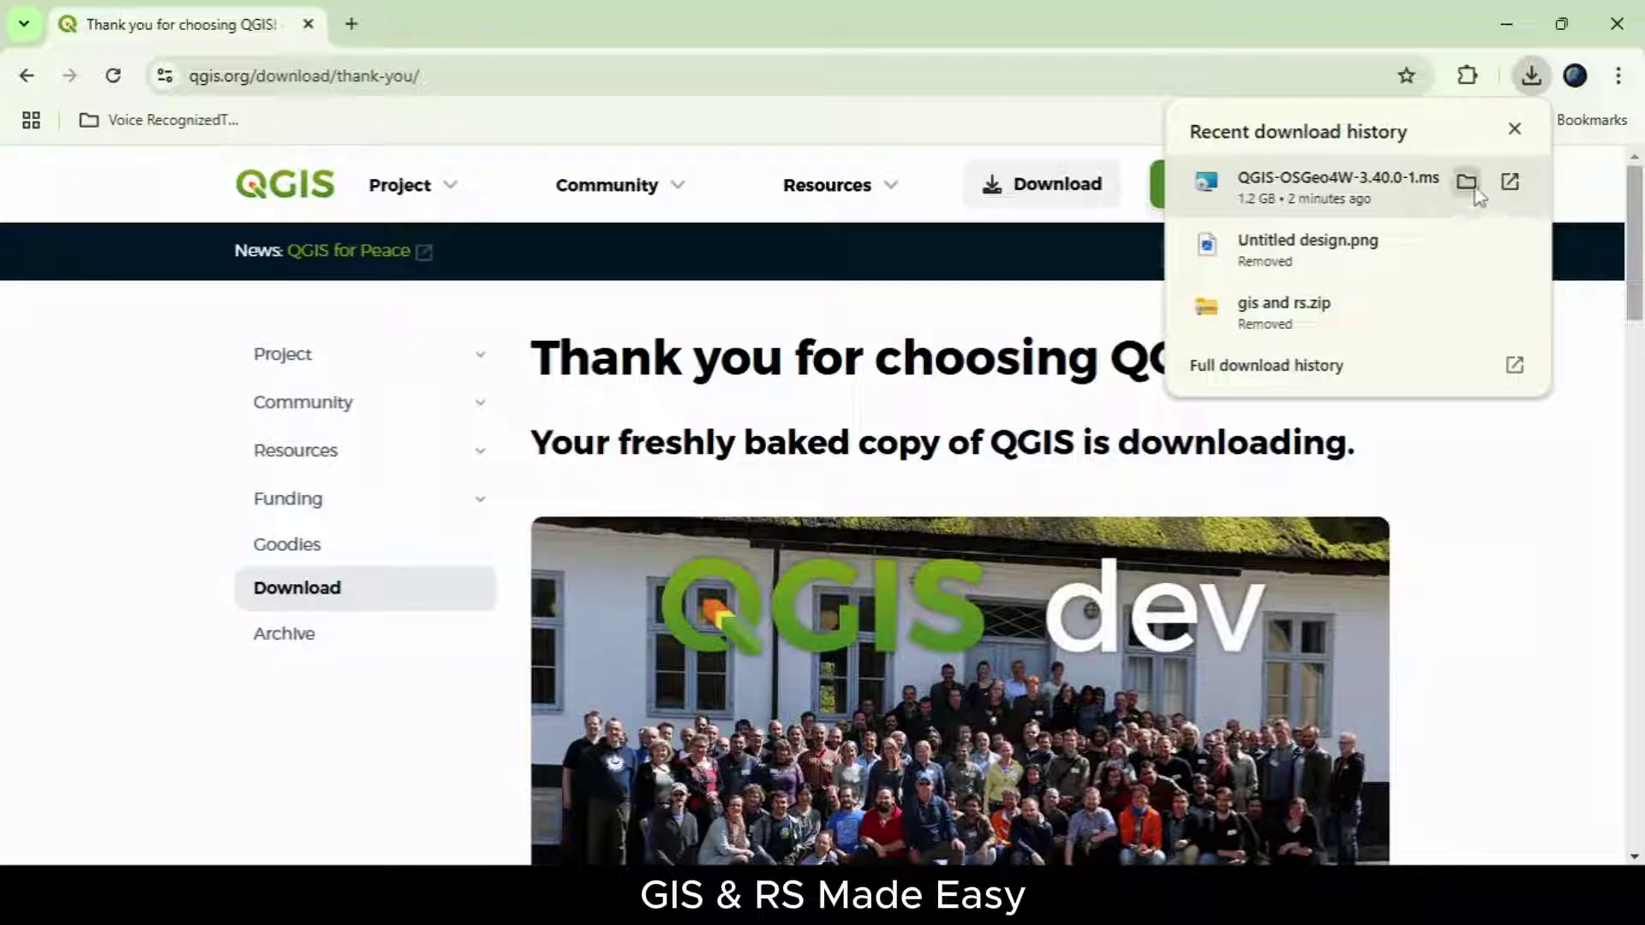
pyautogui.click(1467, 181)
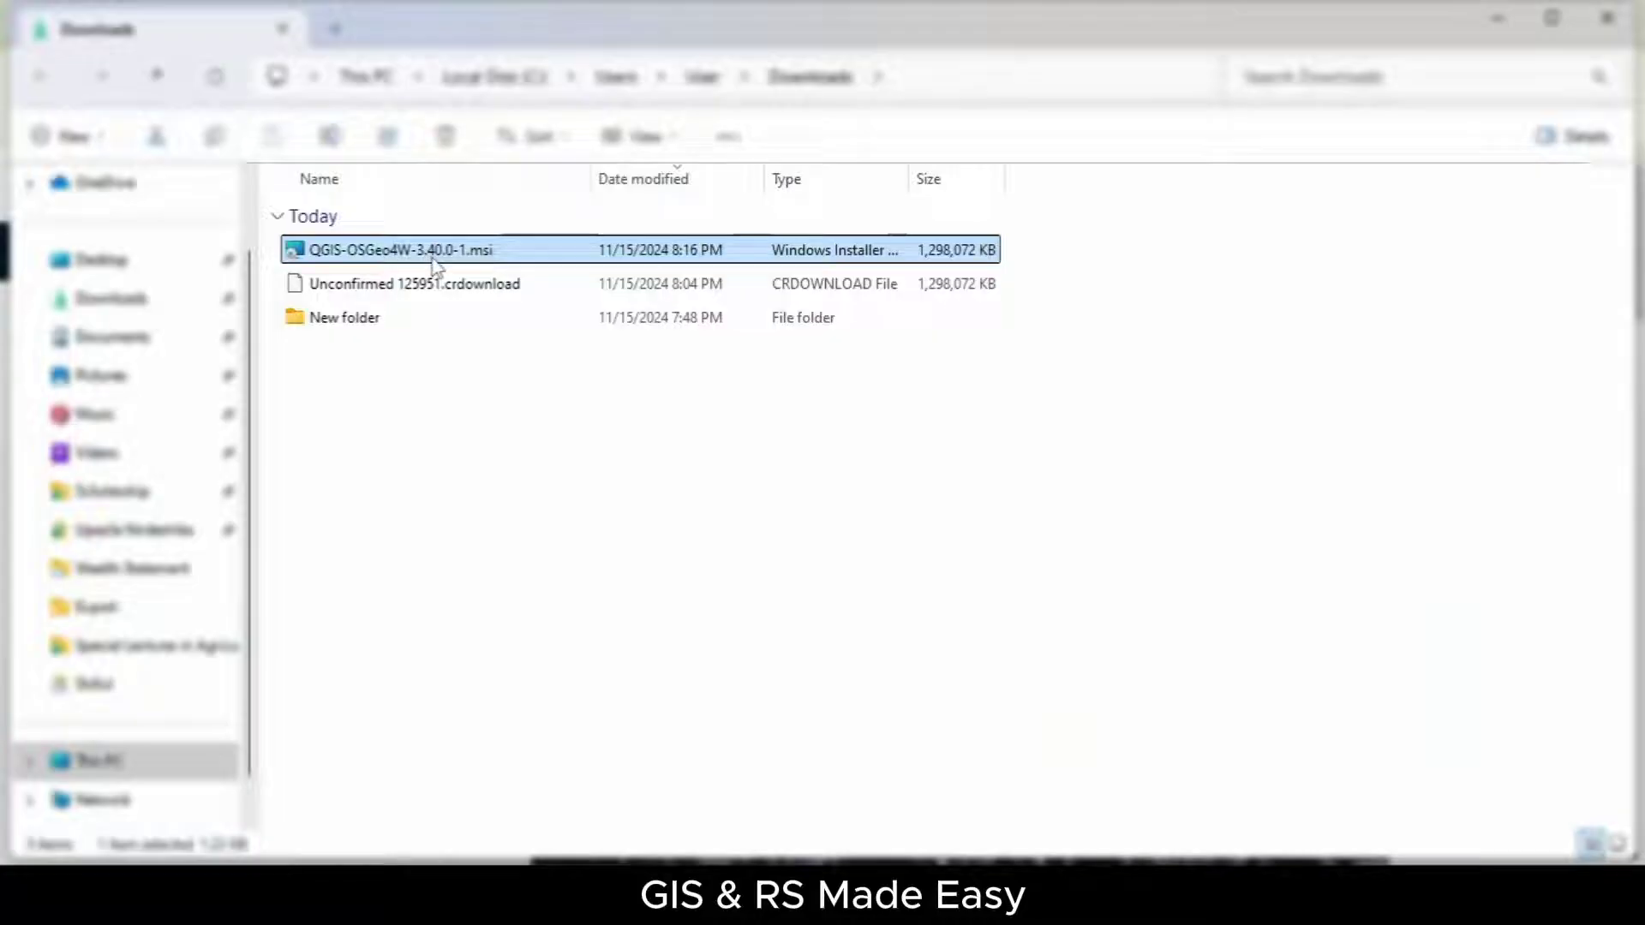
# Run QGIS-OSGeo4W-3.40.0-1.msi from the Downloads folder.
pyautogui.doubleClick(506, 243)
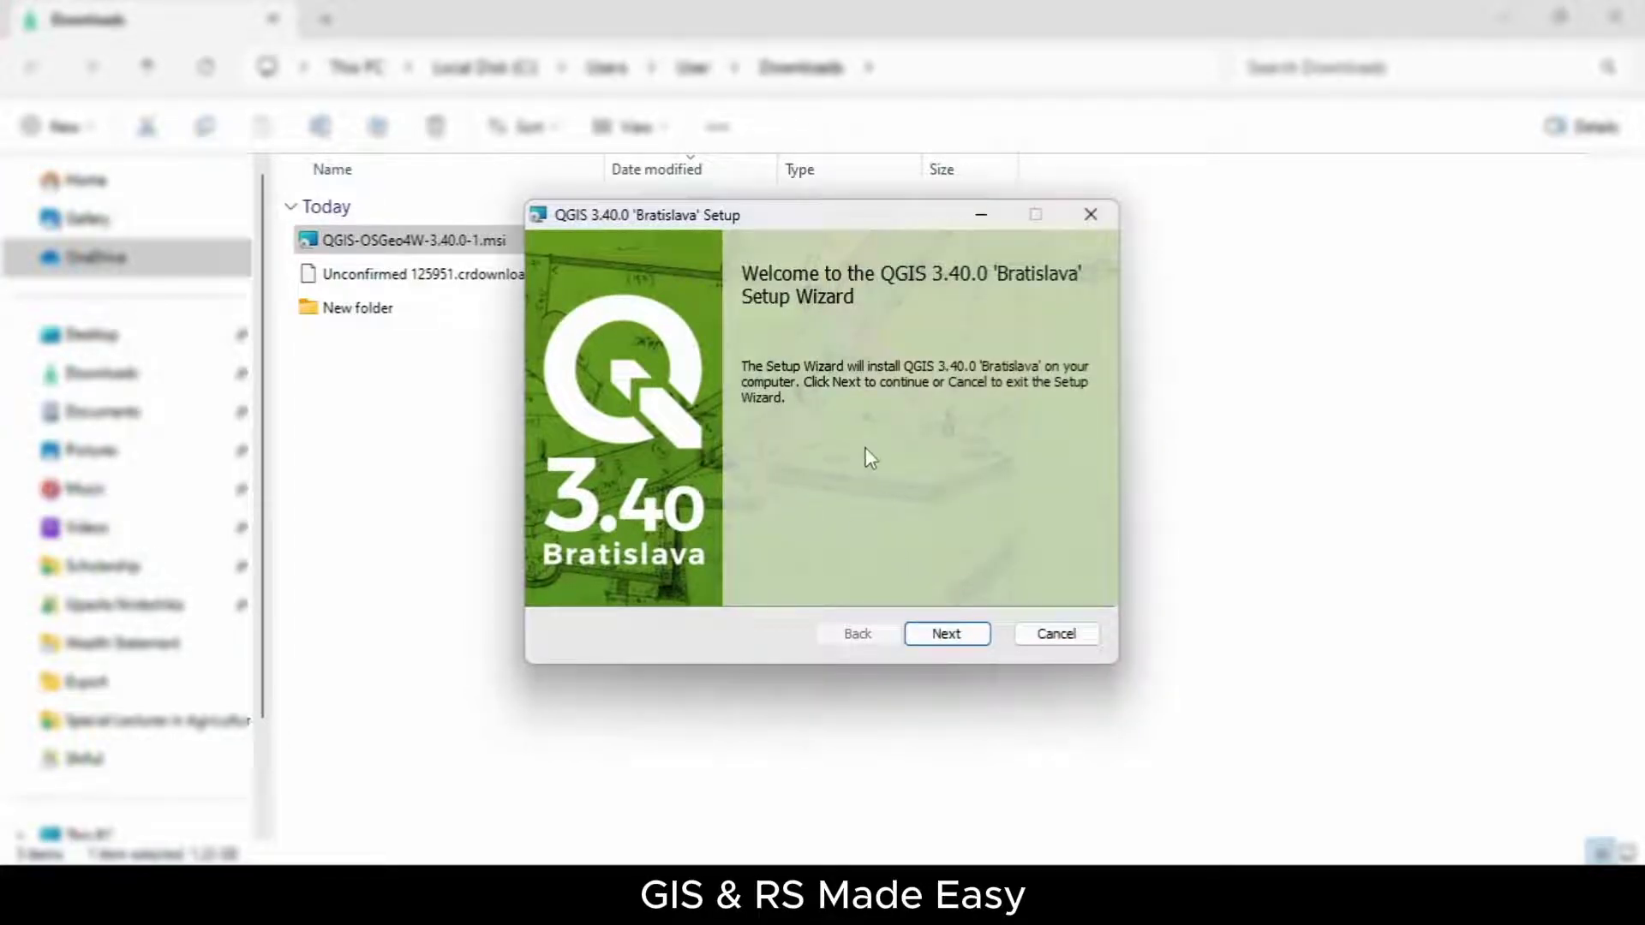
# Accept the QGIS license agreement and continue to the Destination Folder page.
pyautogui.click(948, 641)
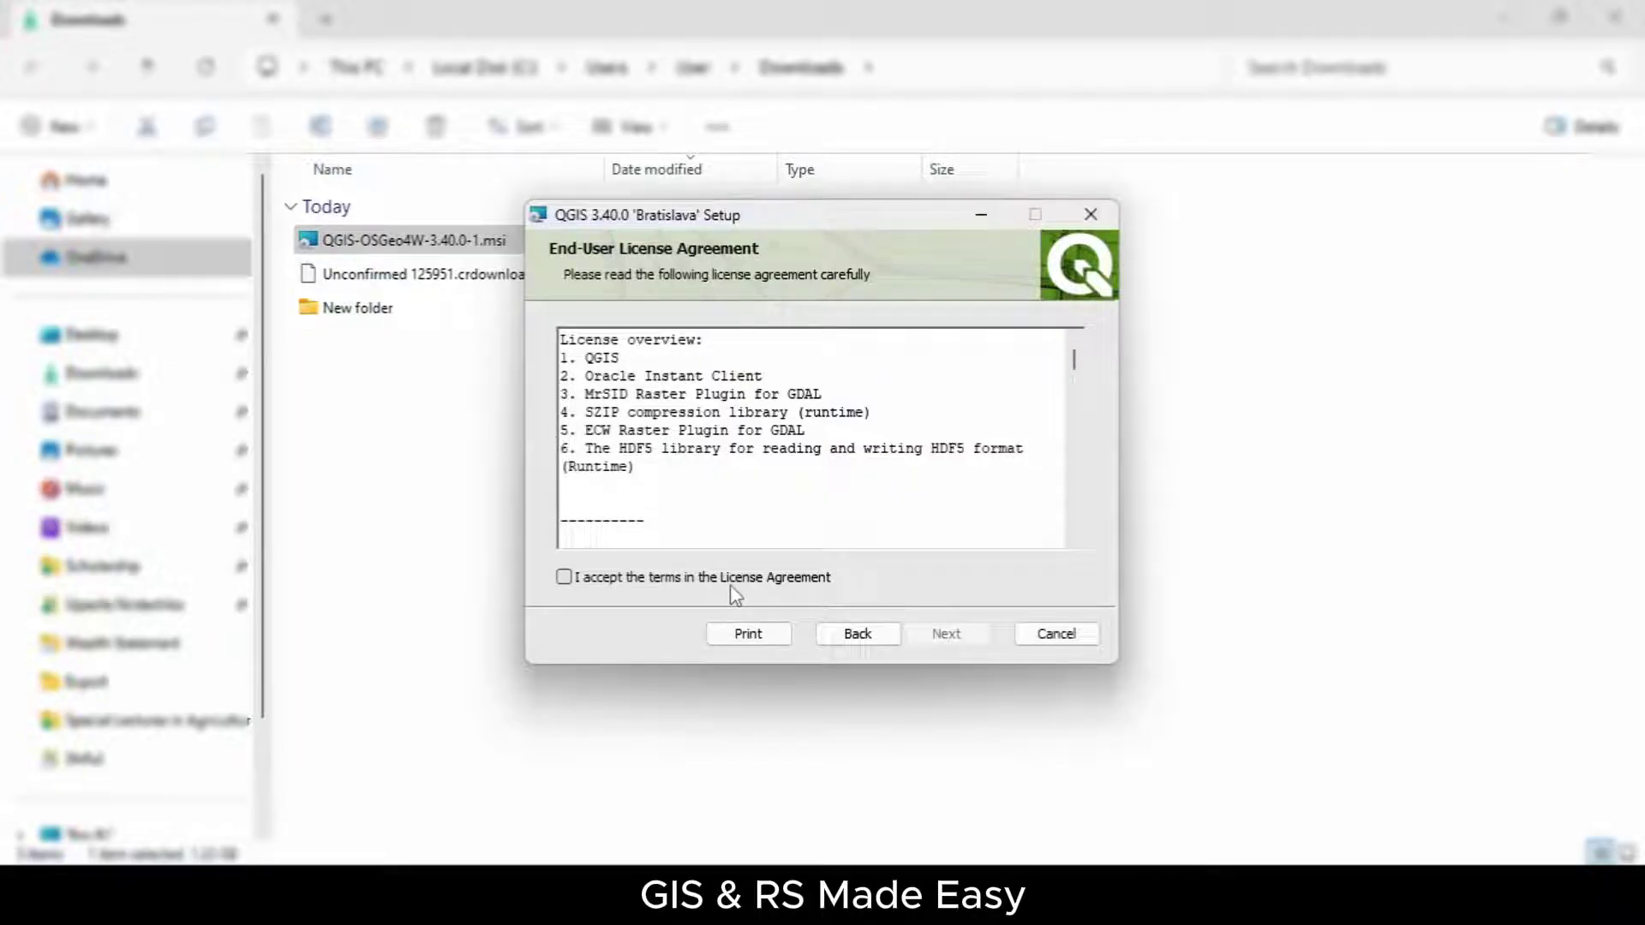
pyautogui.click(564, 577)
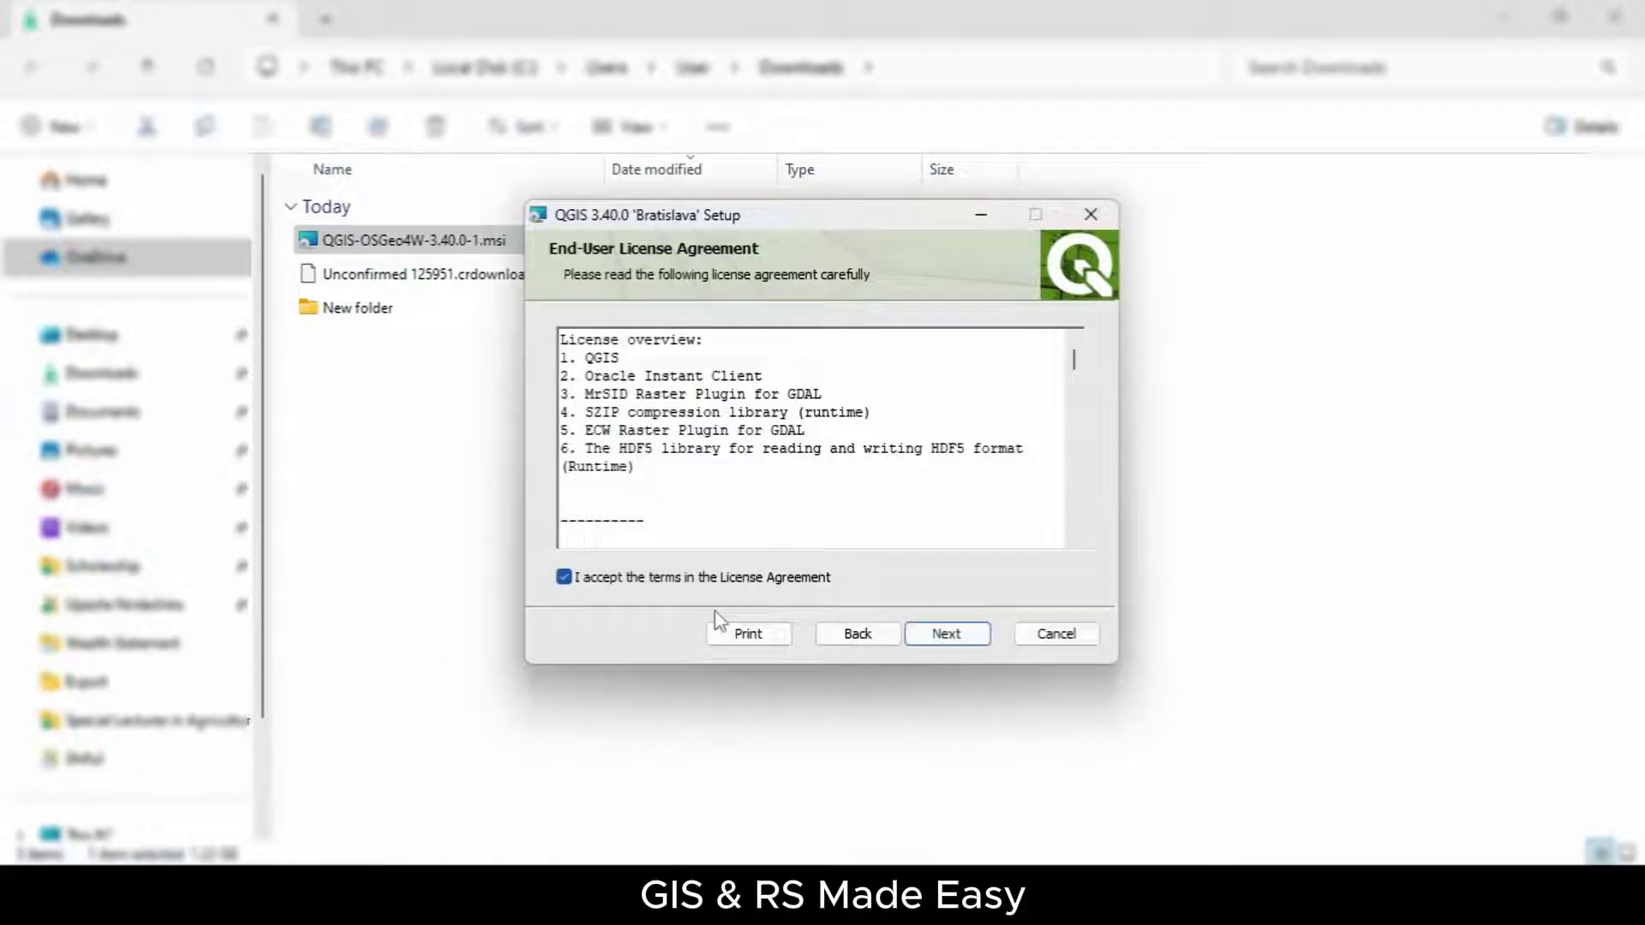
pyautogui.click(946, 638)
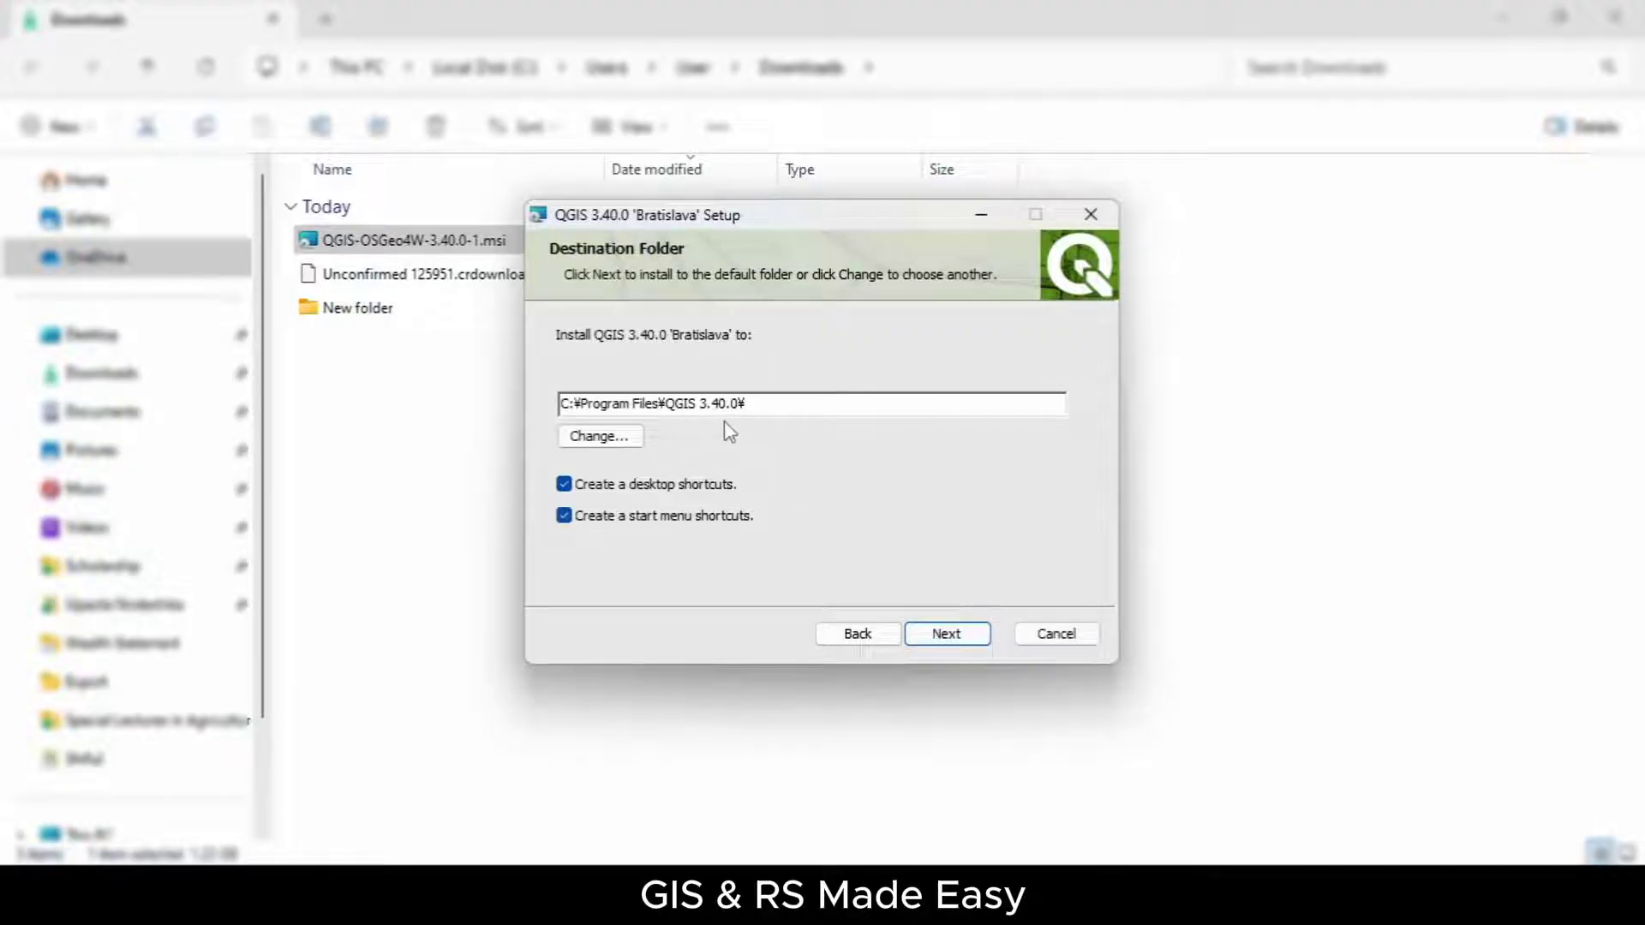
# Install QGIS 3.40.0 into C:\Program Files\QGIS 3.40.0\ and close the finished wizard.
pyautogui.click(945, 638)
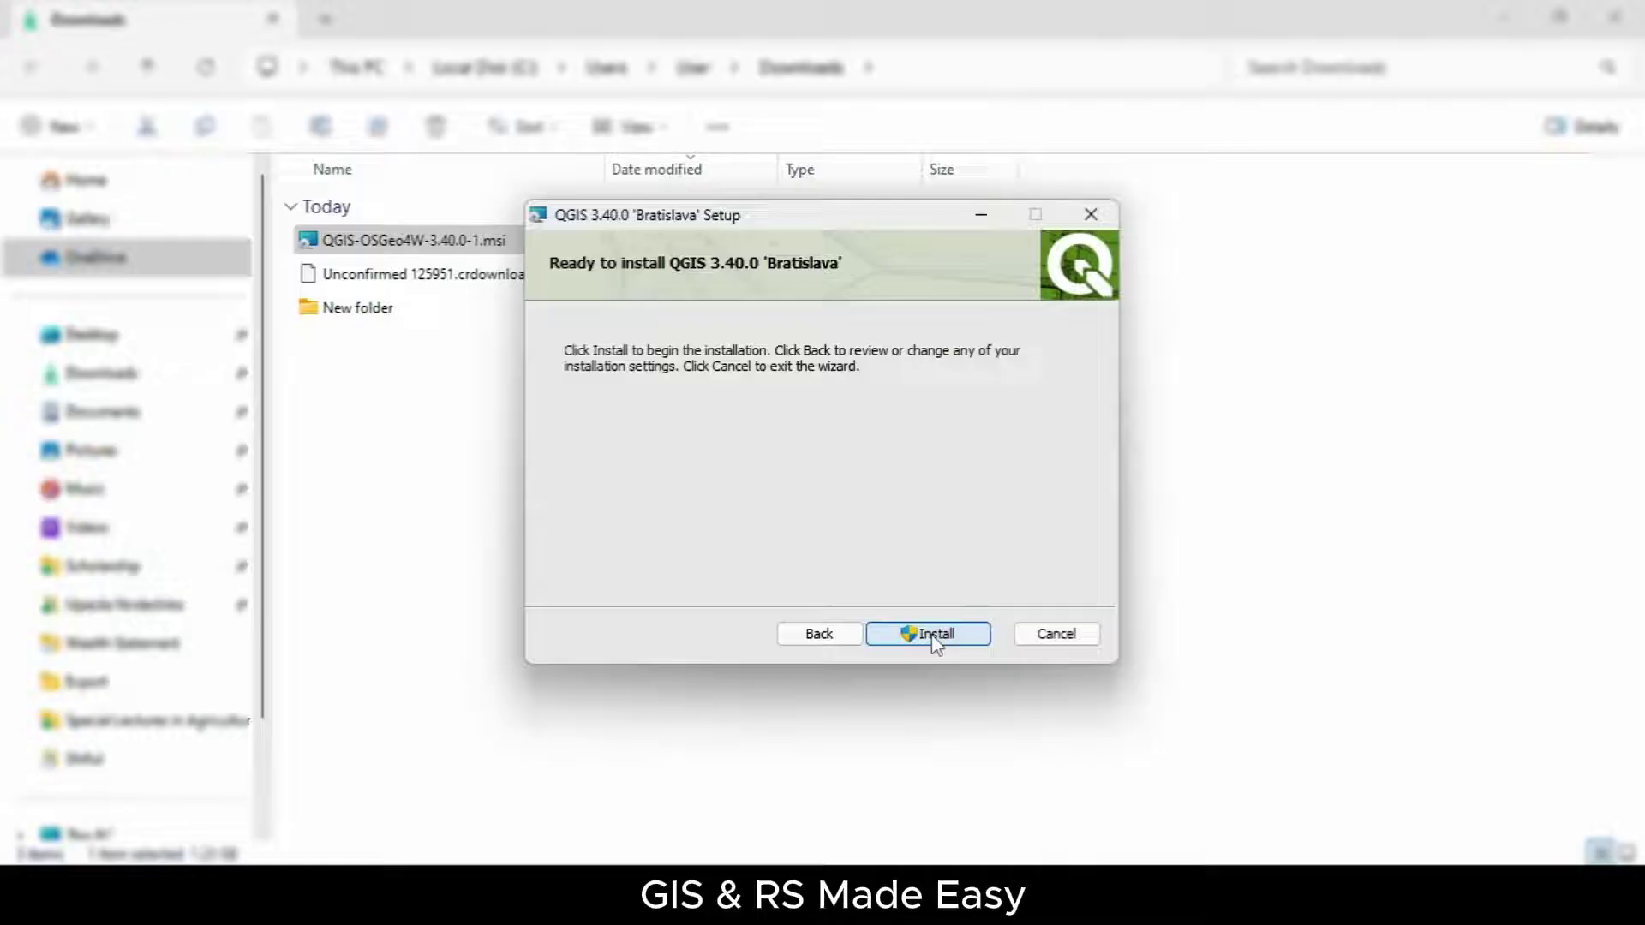
pyautogui.click(934, 635)
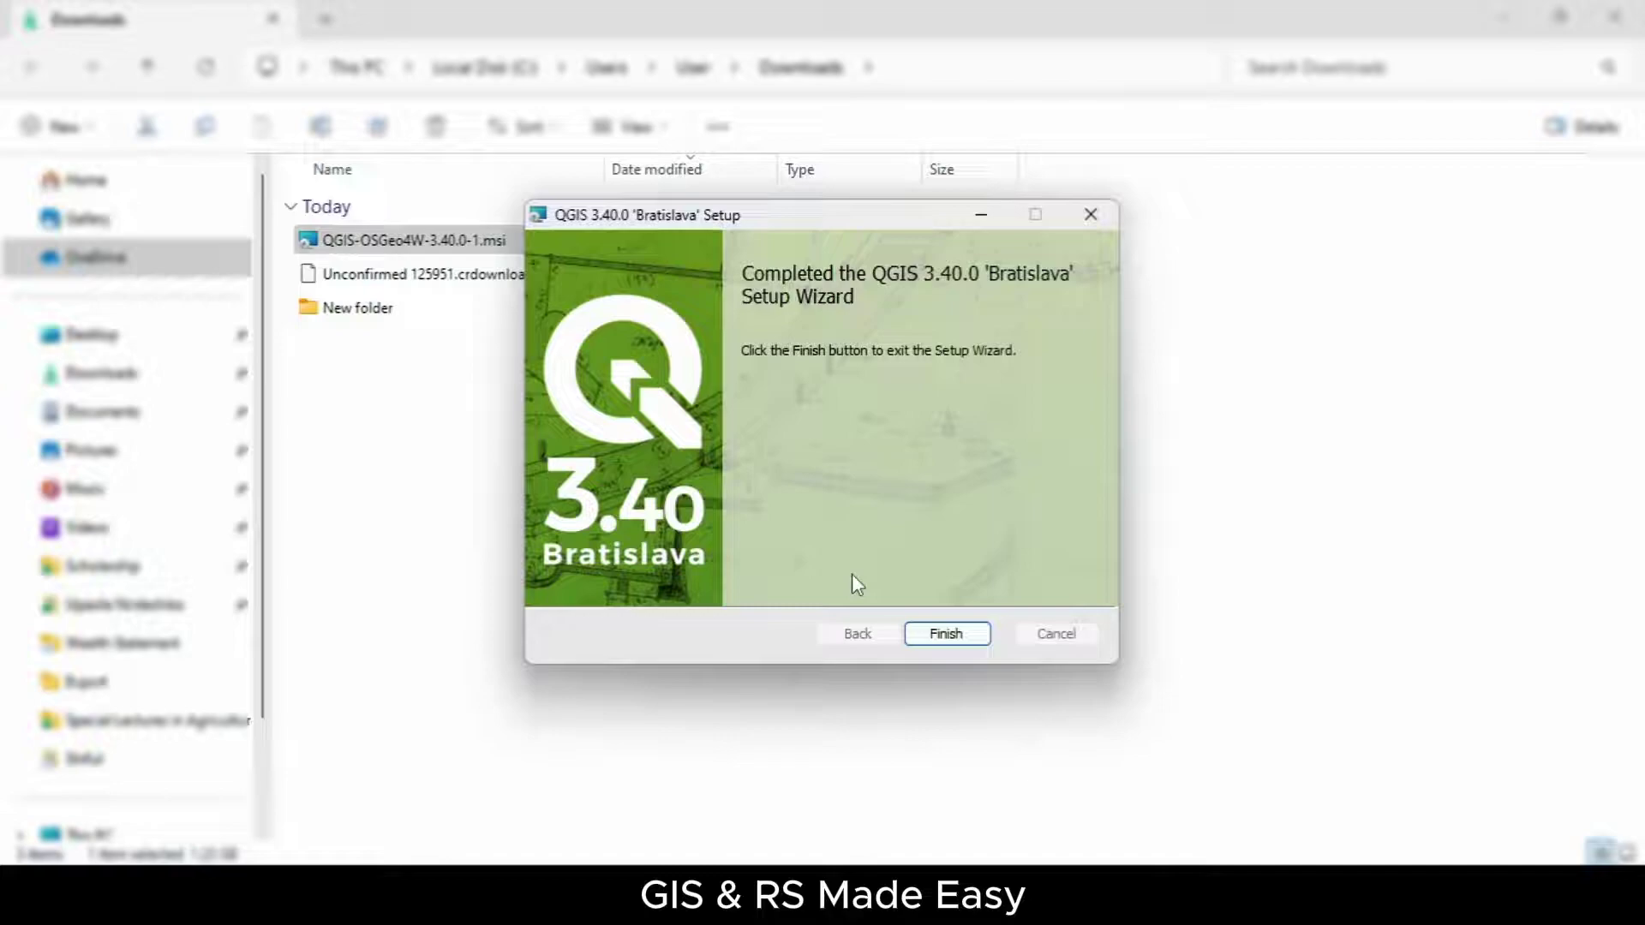
pyautogui.click(969, 644)
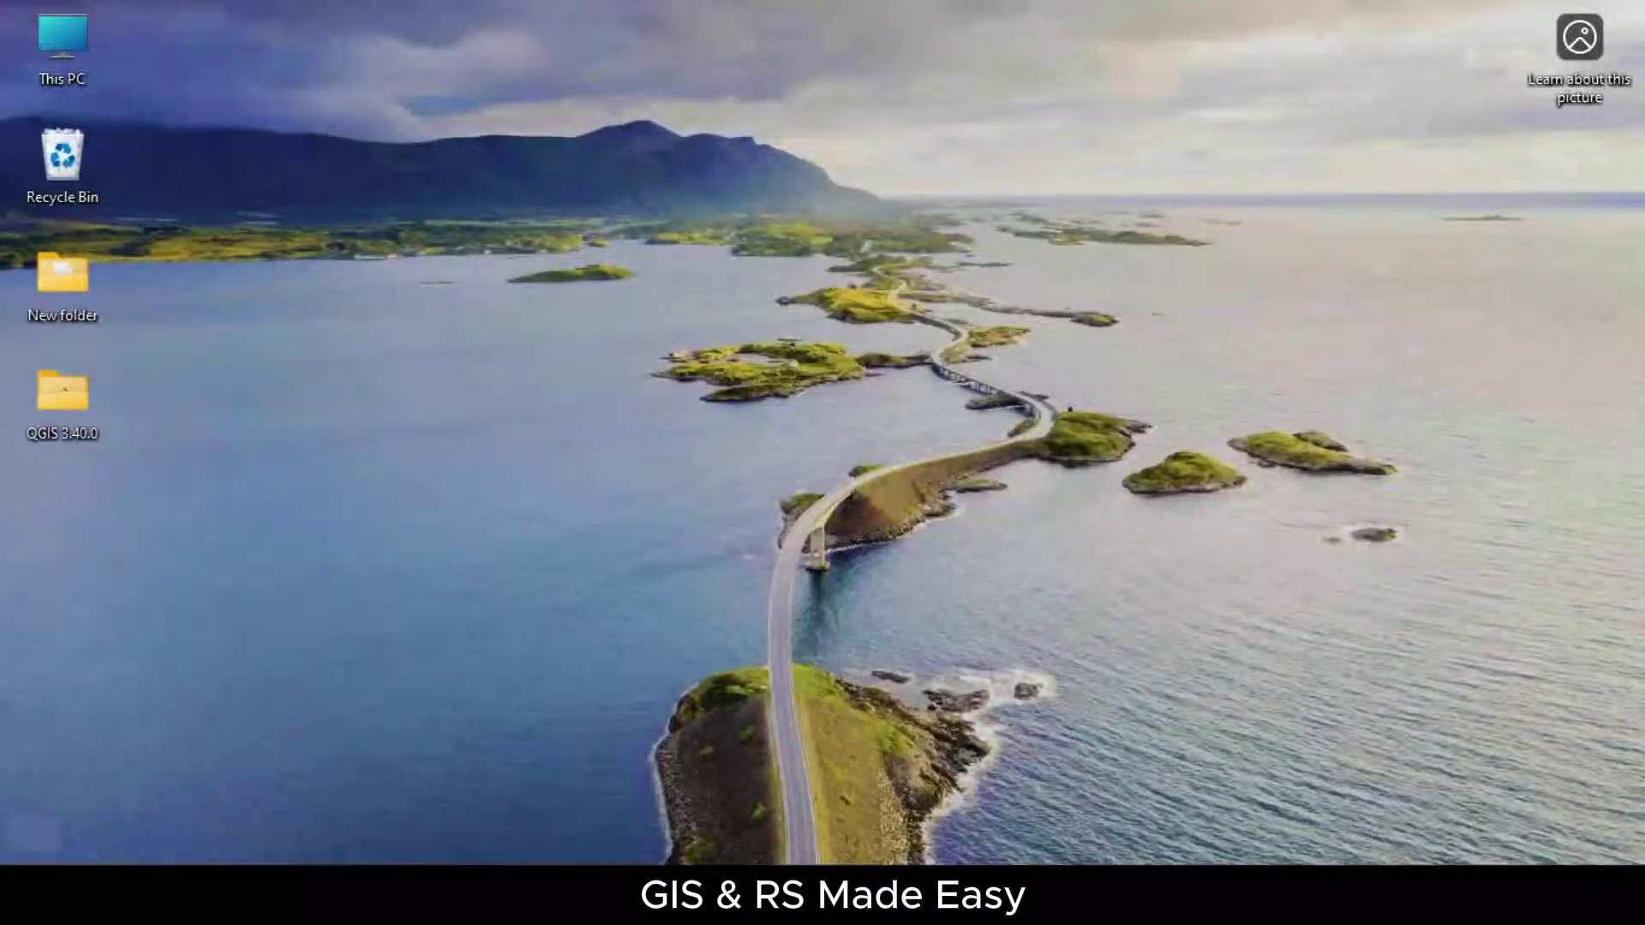
# Launch QGIS Desktop 3.40.0 by searching 'qgis' in the Start Menu.
pyautogui.press('super')
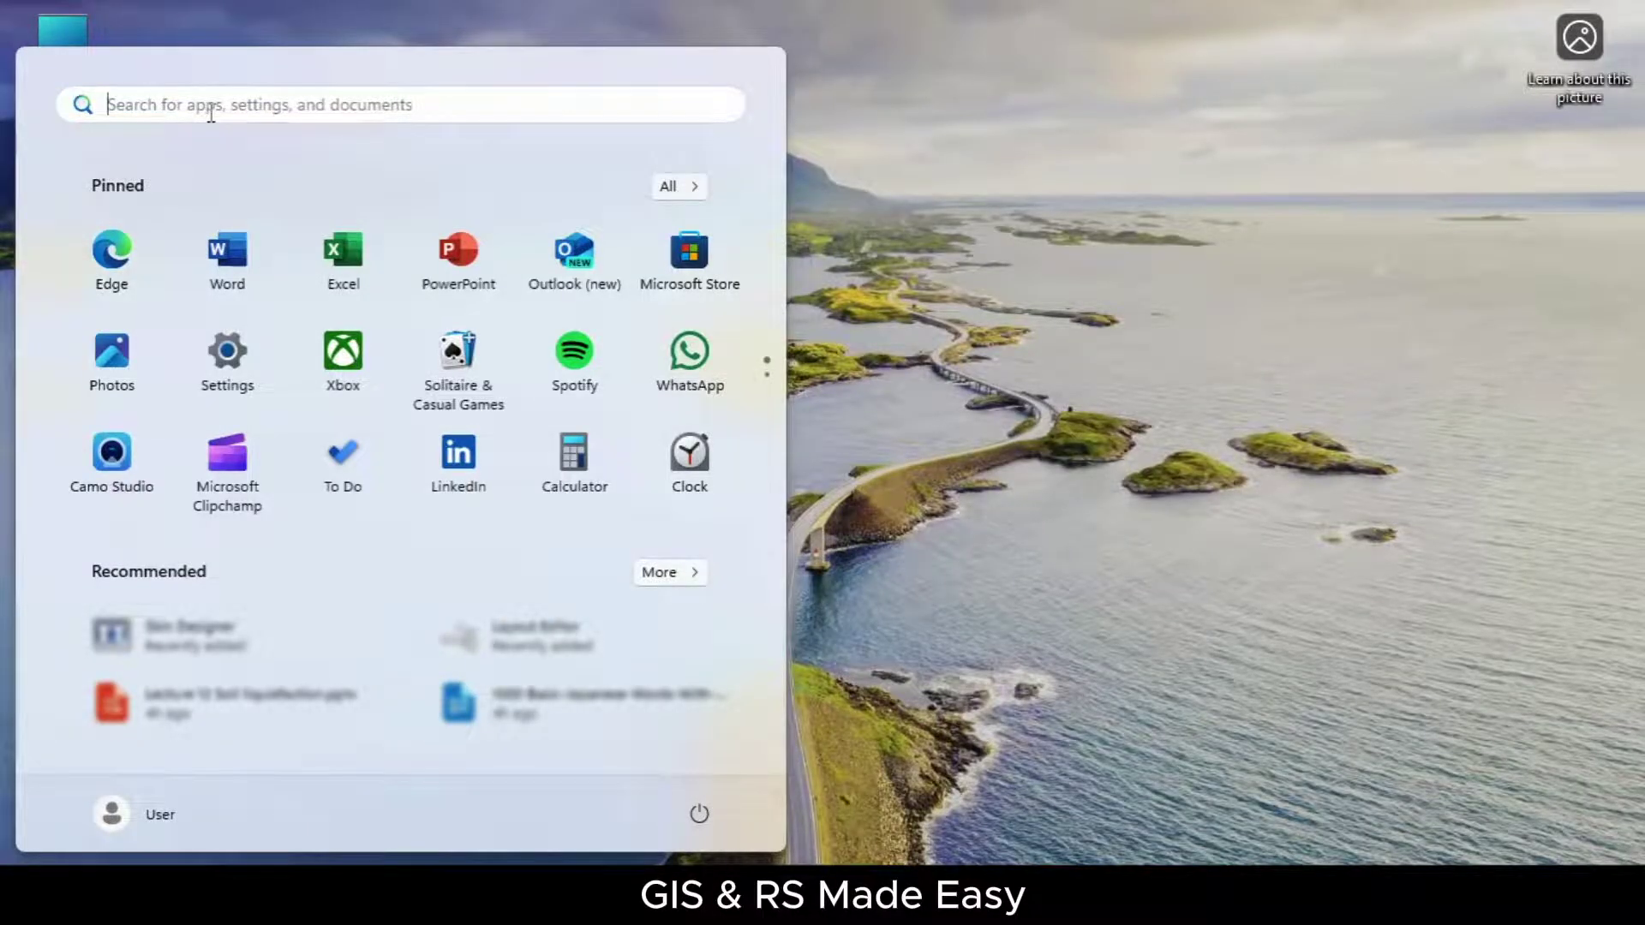
pyautogui.write('qgis')
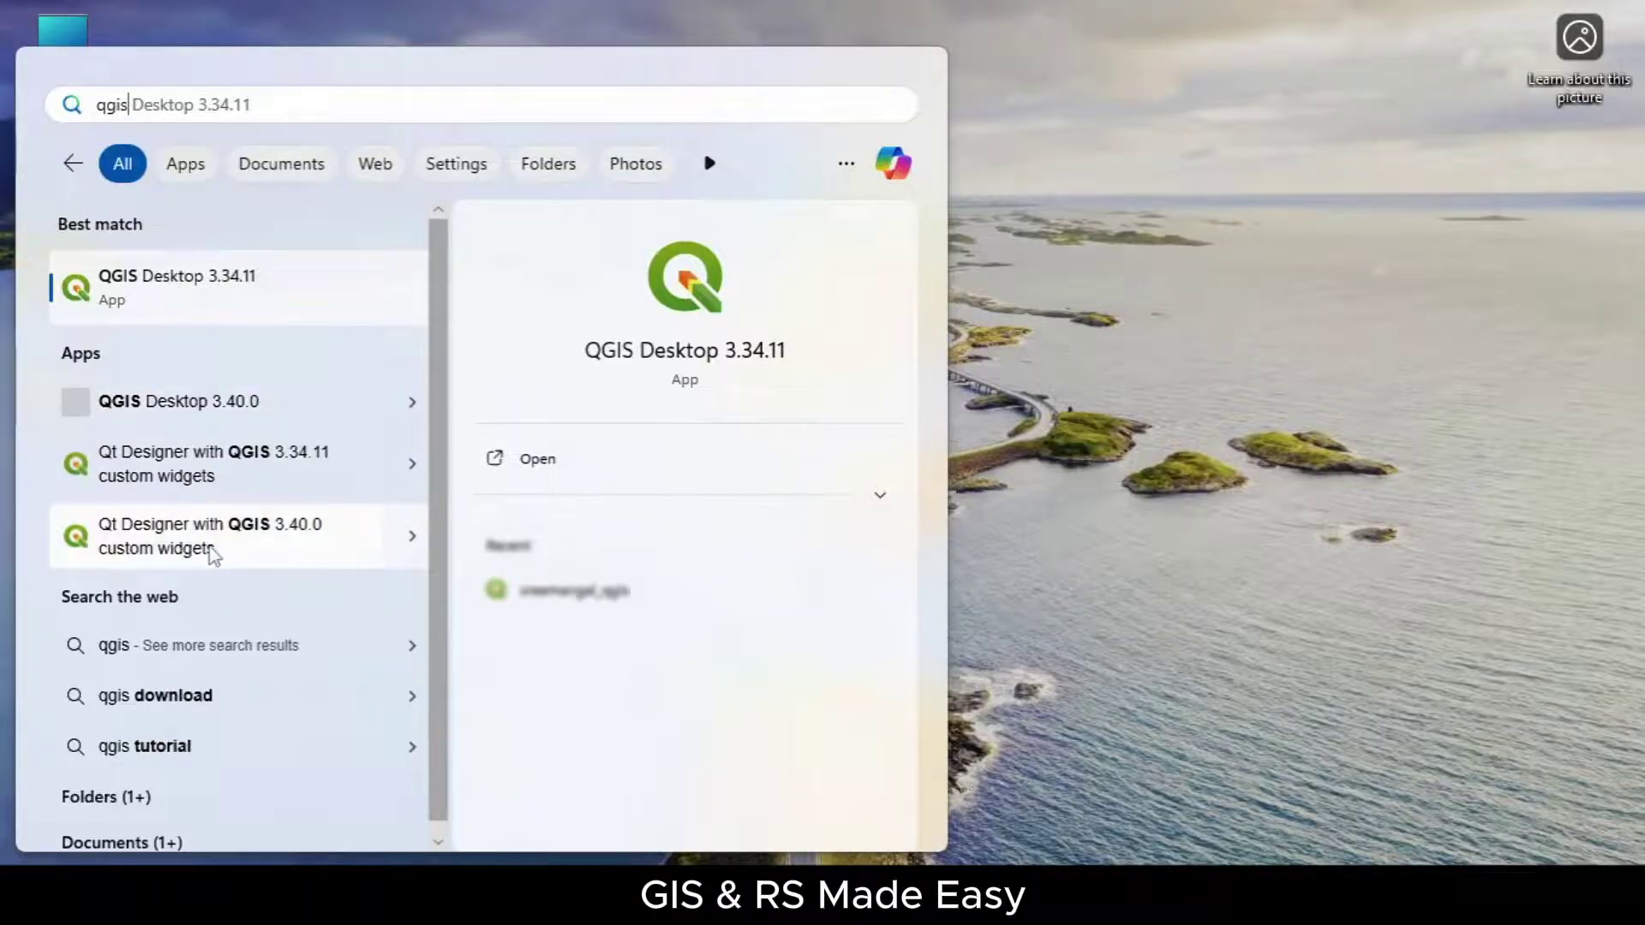
pyautogui.click(180, 402)
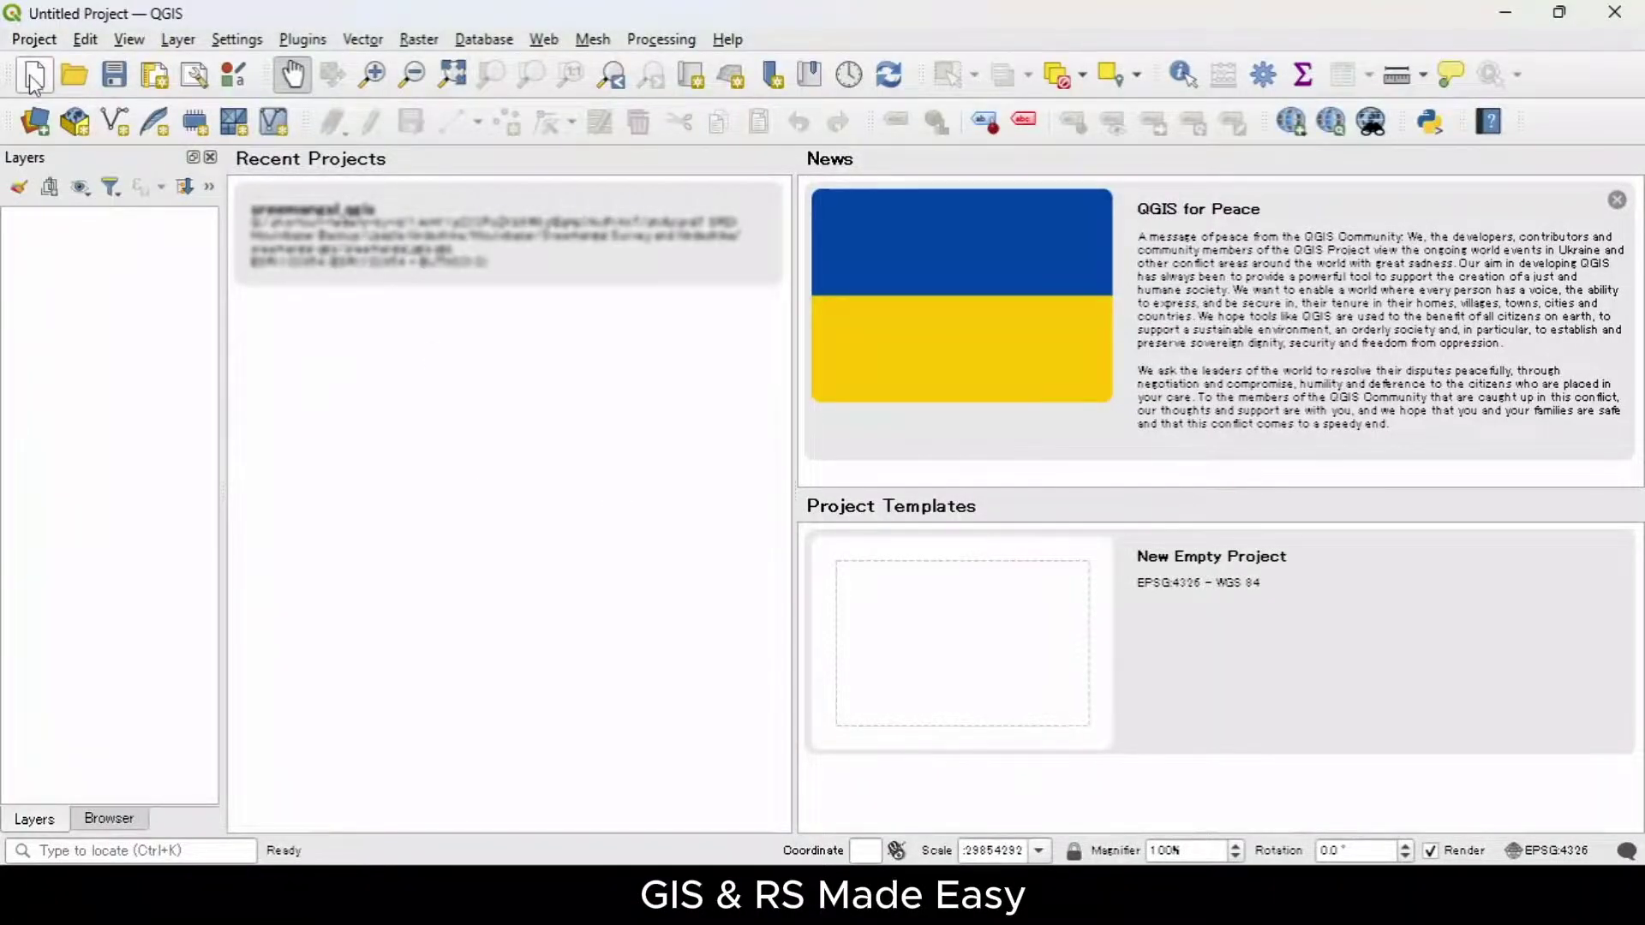
# Create a new blank project with the New Project toolbar button.
pyautogui.click(35, 78)
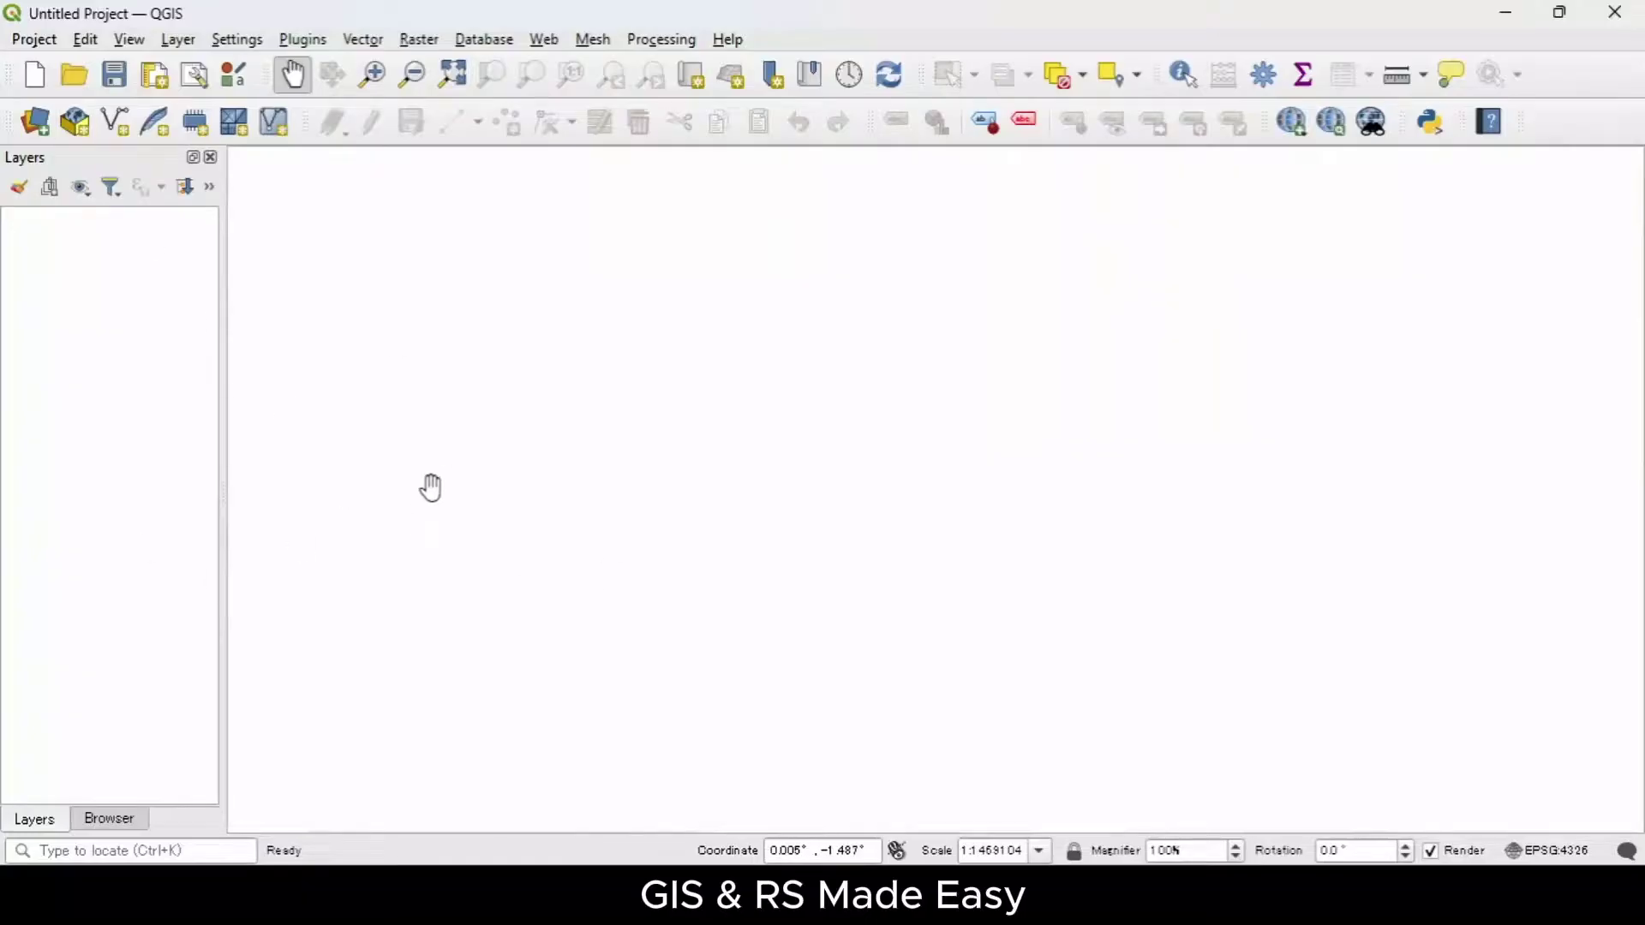